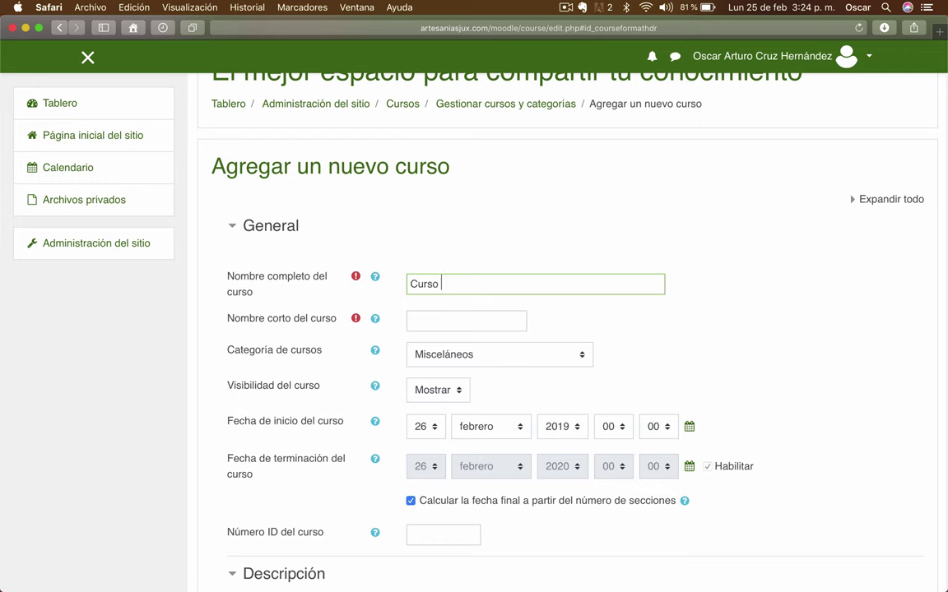
Step: Complete the course's full name as "Curso Formato Semanal" and enter "CFS" as its short name
type("Formato Semanal")
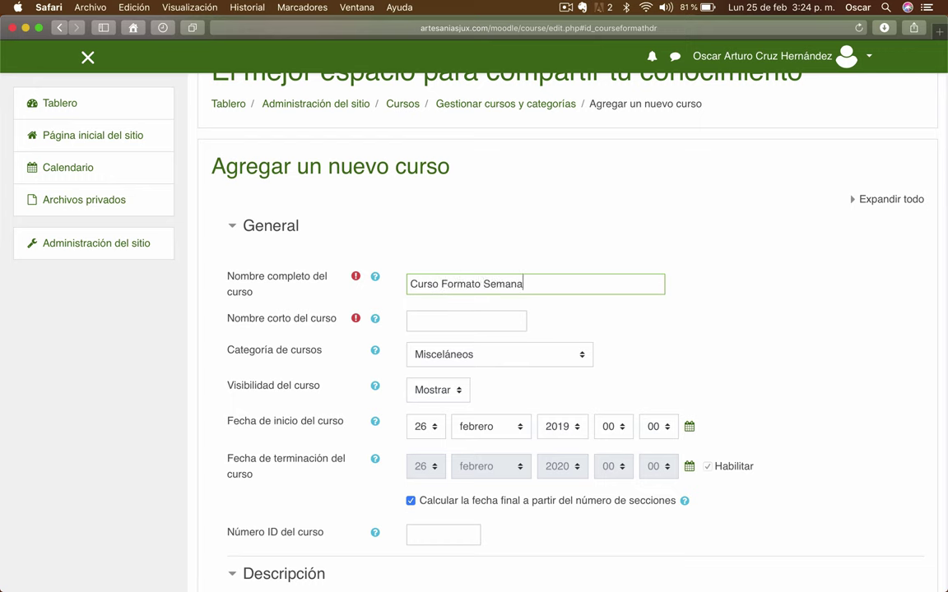
left_click(375, 319)
left_click(677, 298)
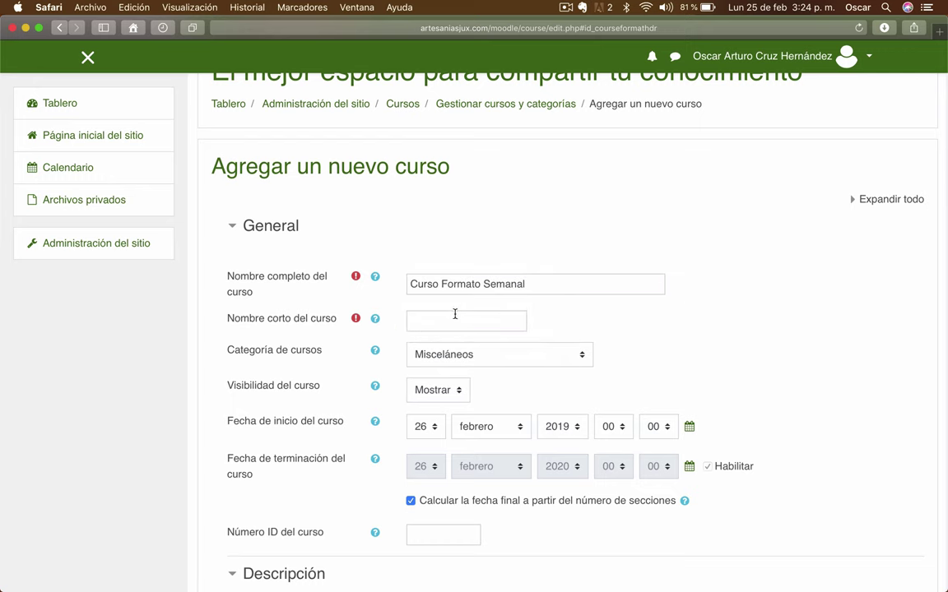
left_click(463, 318)
type("CFS")
left_click(597, 329)
Step: Assign the course to the category "Humanidades y Ciencias Sociales"
scroll(519, 324, "down", 3)
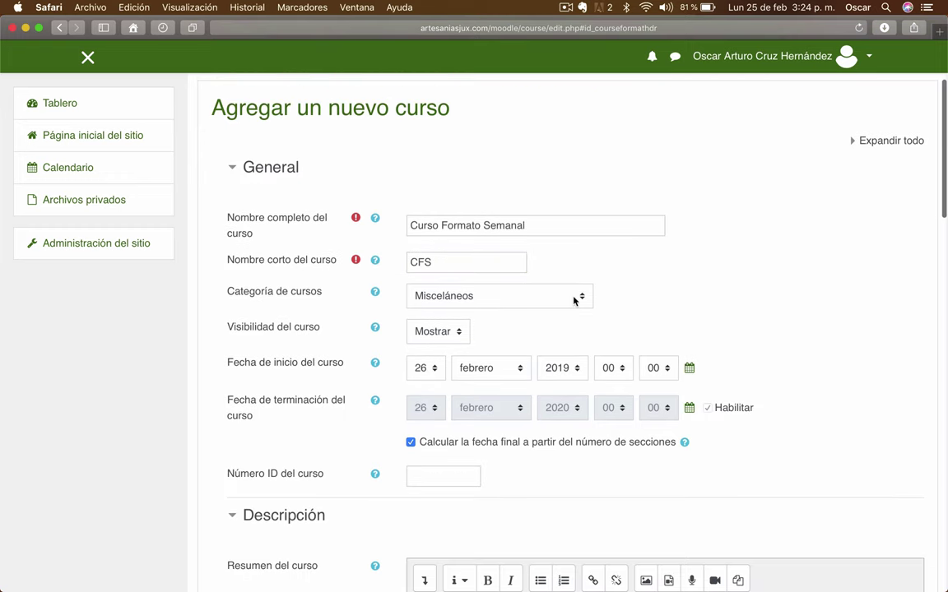
left_click(574, 301)
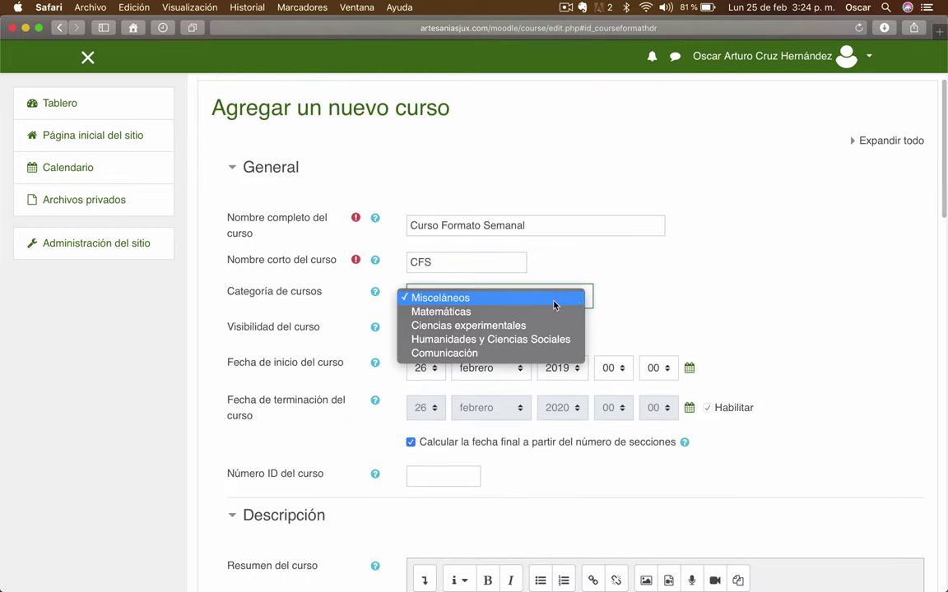
left_click(470, 338)
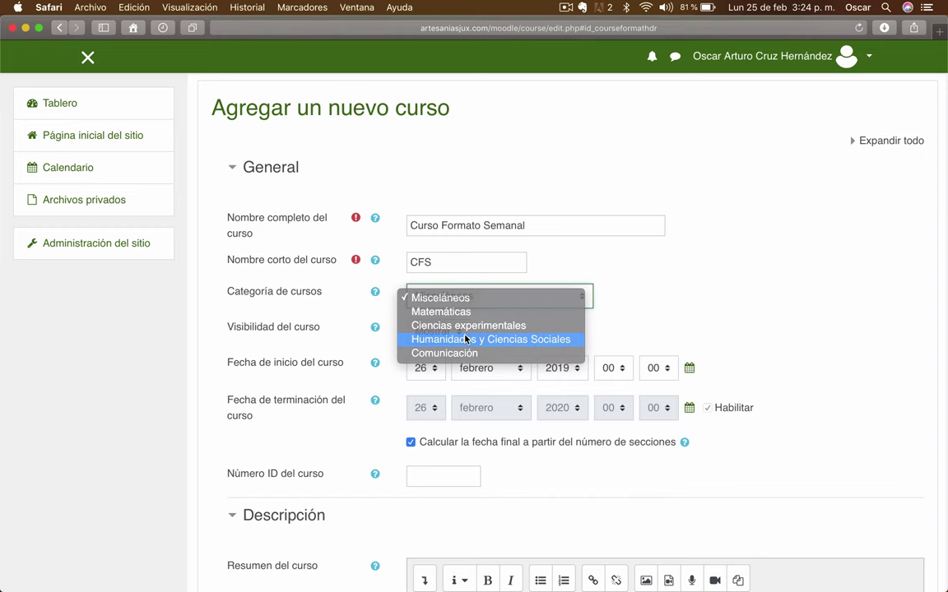
Step: Set the day of the course start date to 24
scroll(797, 300, "down", 5)
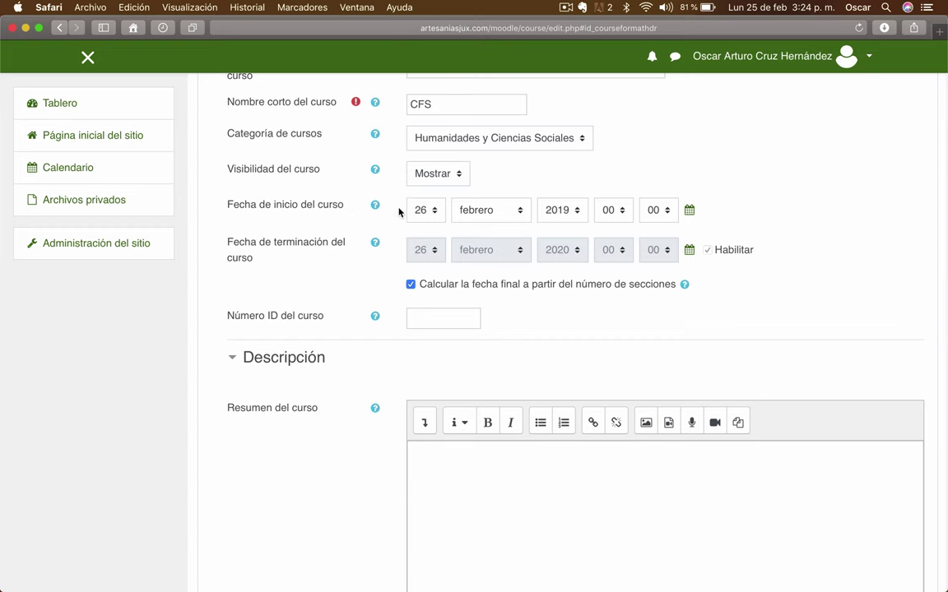
left_click(433, 210)
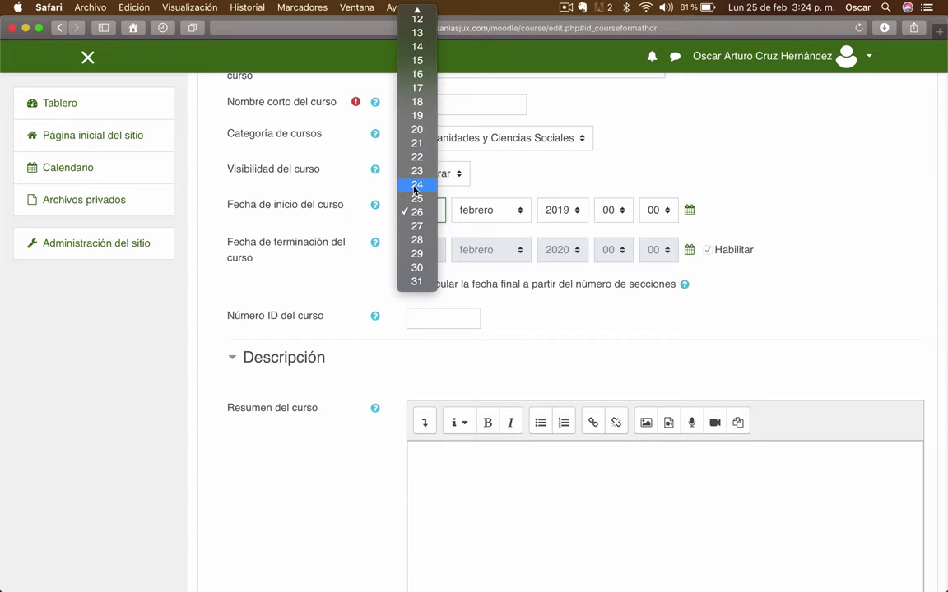
left_click(416, 185)
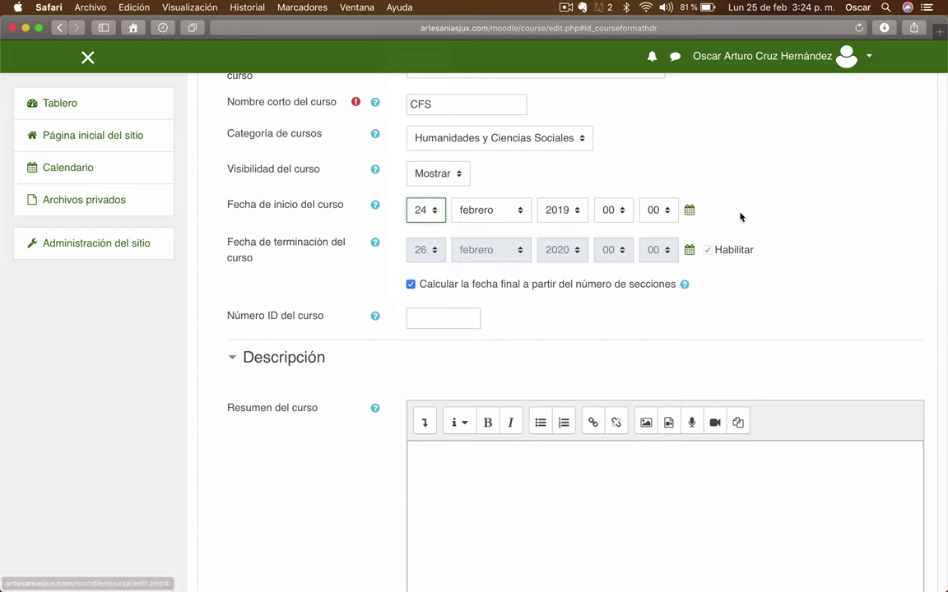
scroll(296, 254, "down", 1)
scroll(298, 254, "up", 1)
left_click(299, 252)
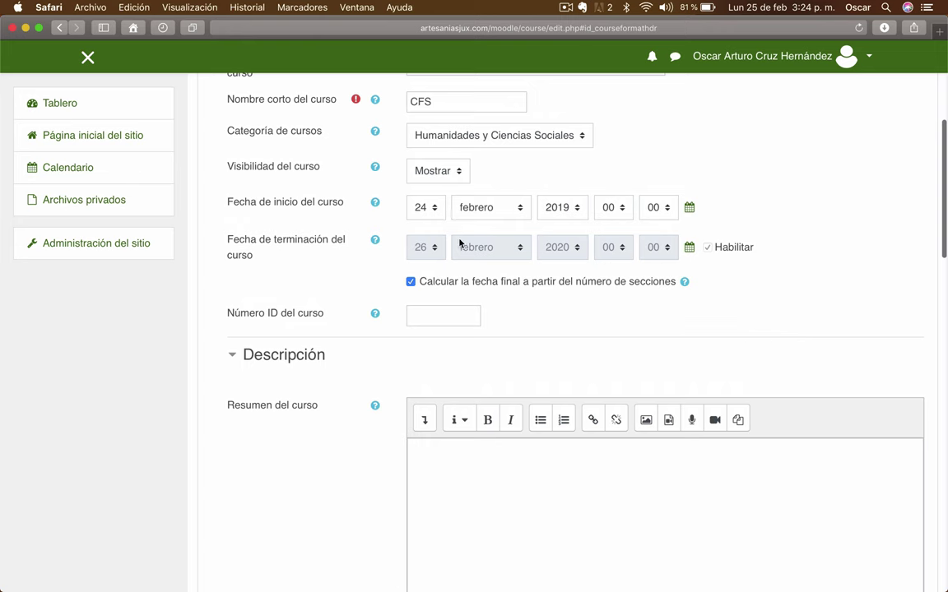
Step: Copy the full course name "Curso Formato Semanal" into the course summary
scroll(823, 263, "down", 2)
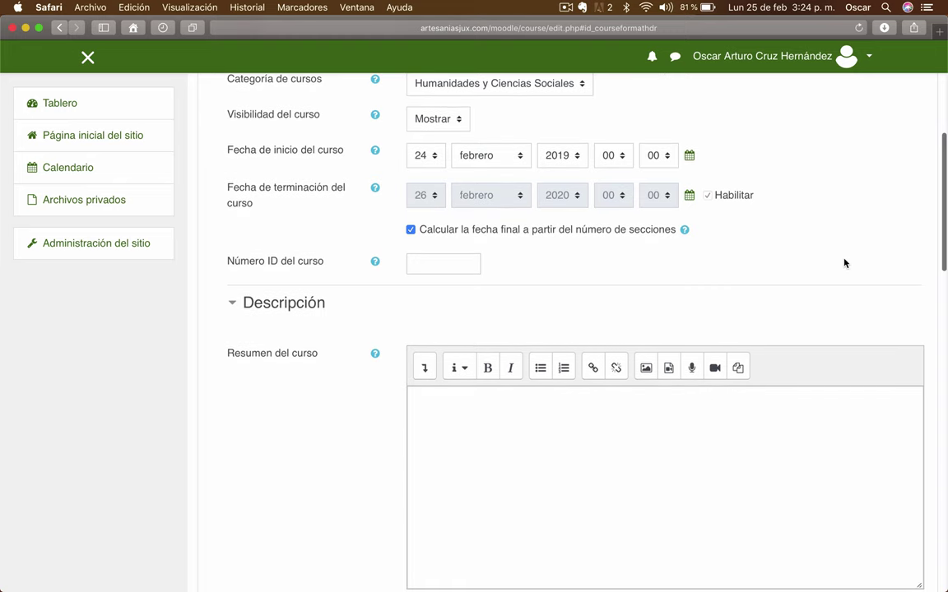
scroll(374, 339, "down", 10)
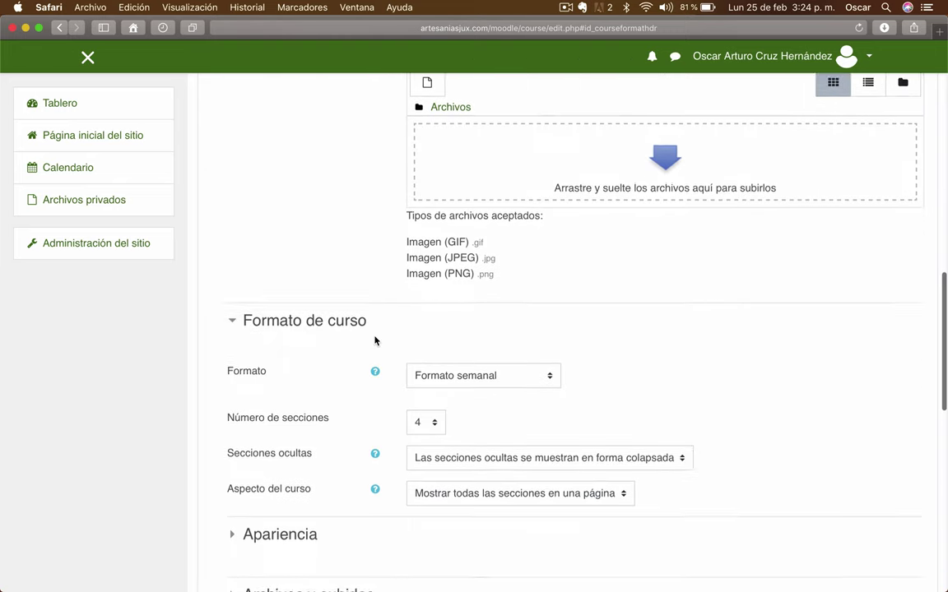
scroll(378, 370, "up", 1)
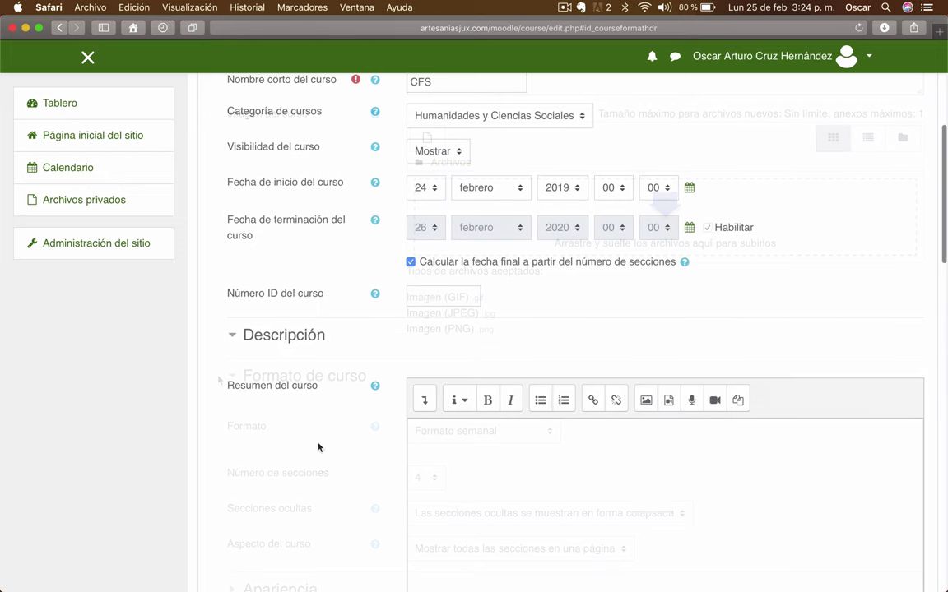
scroll(515, 286, "up", 5)
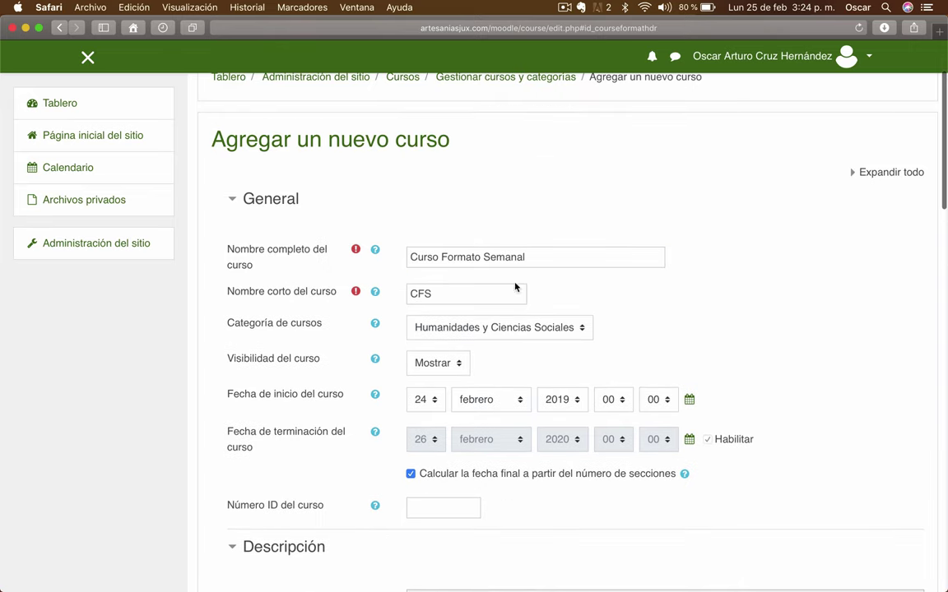
triple_click(455, 253)
key("super+c")
scroll(342, 423, "down", 5)
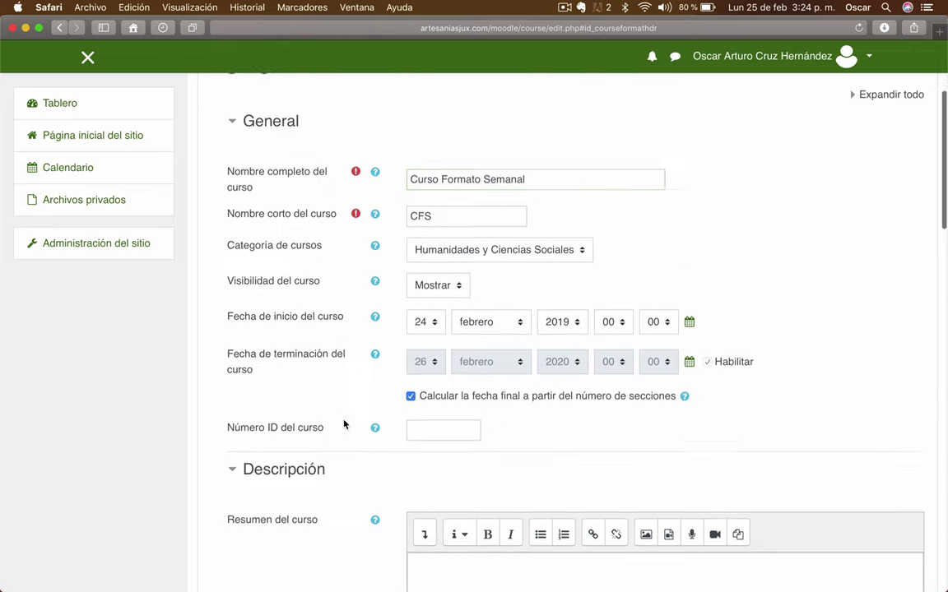
left_click(420, 470)
key("super+v")
Step: Upload moodle2019.jpg from the Documentos folder as the course image
scroll(345, 460, "down", 4)
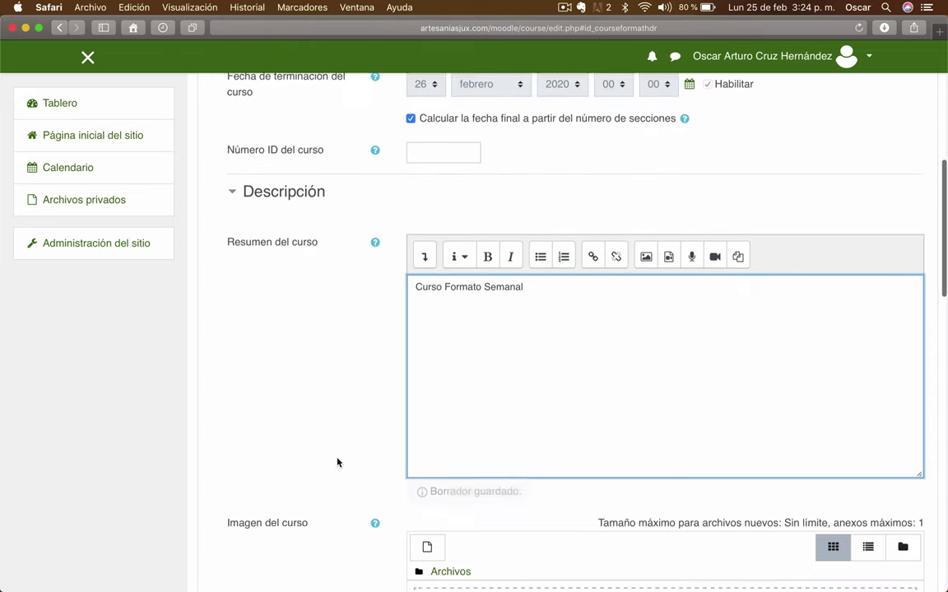
scroll(271, 338, "down", 4)
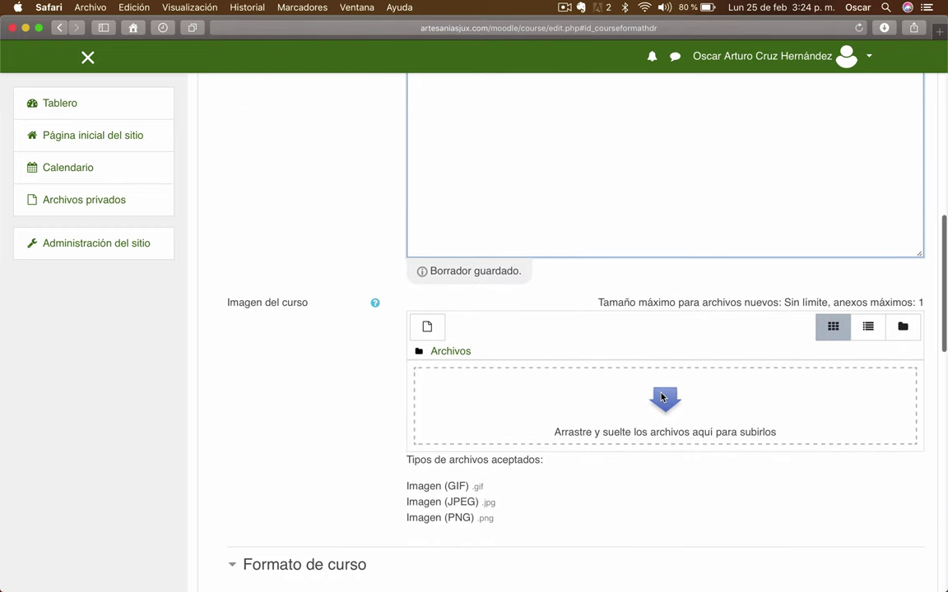
left_click(650, 388)
scroll(543, 251, "down", 1)
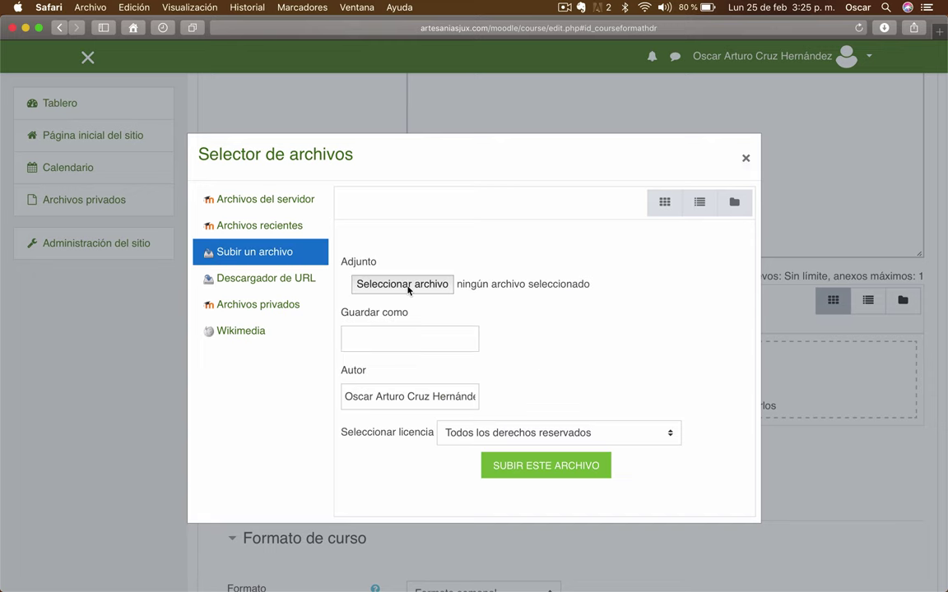
left_click(408, 287)
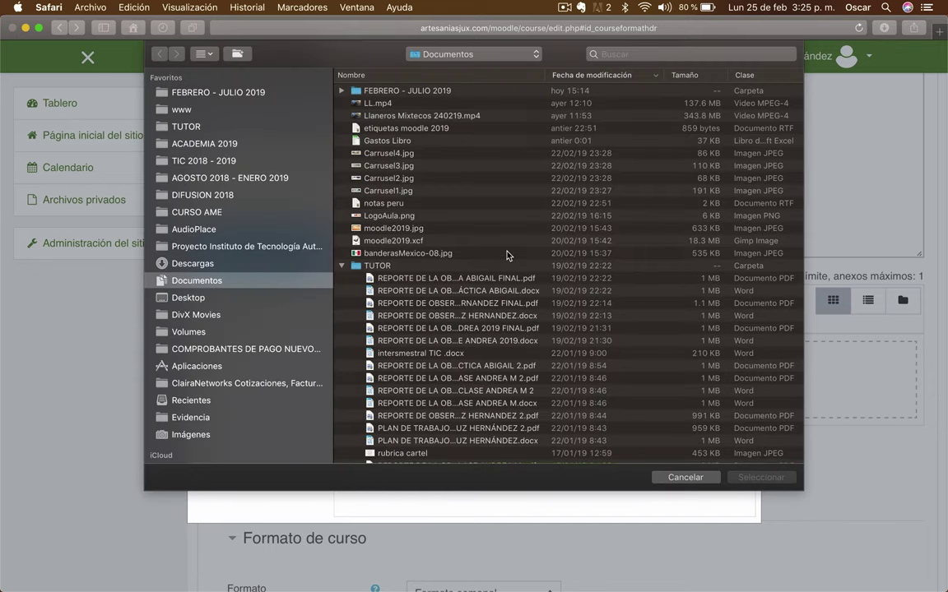
left_click(350, 227)
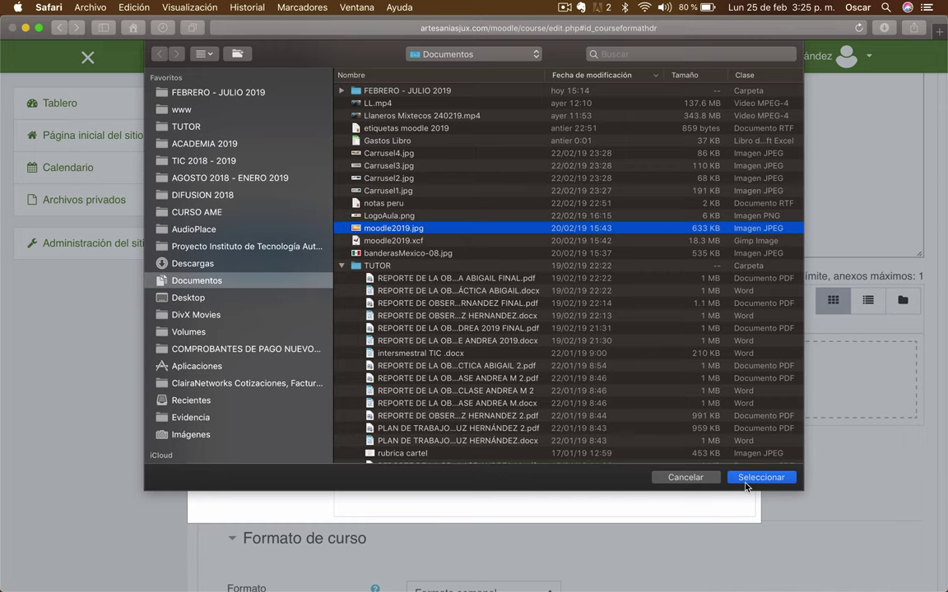
left_click(746, 484)
left_click(531, 471)
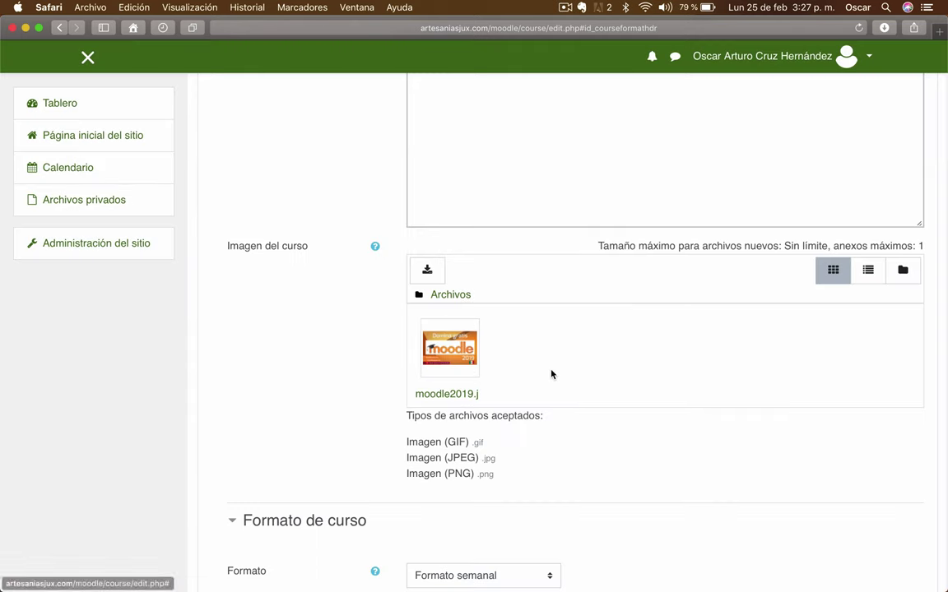
Step: Set the number of sections in the weekly course format to 25
scroll(439, 370, "down", 5)
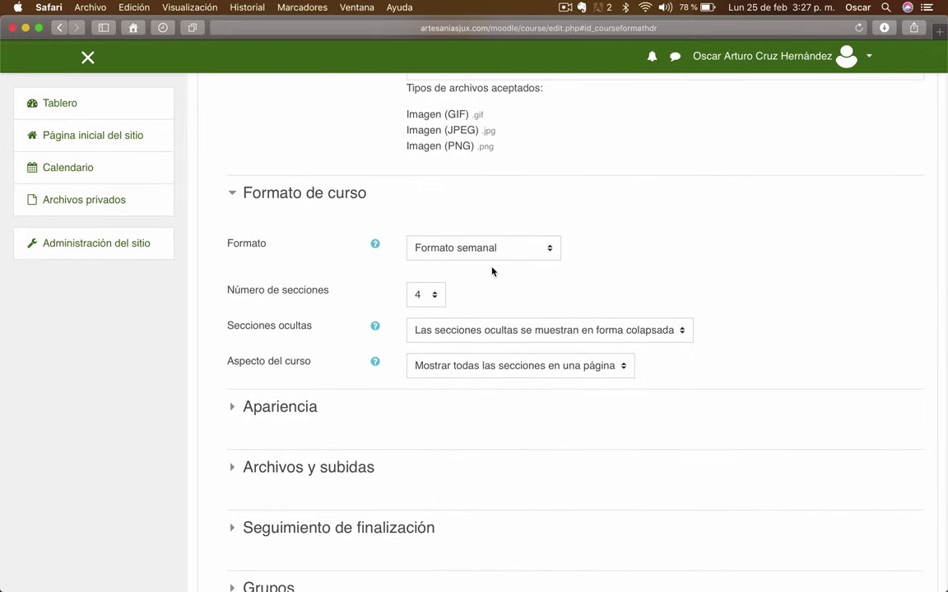
left_click(434, 295)
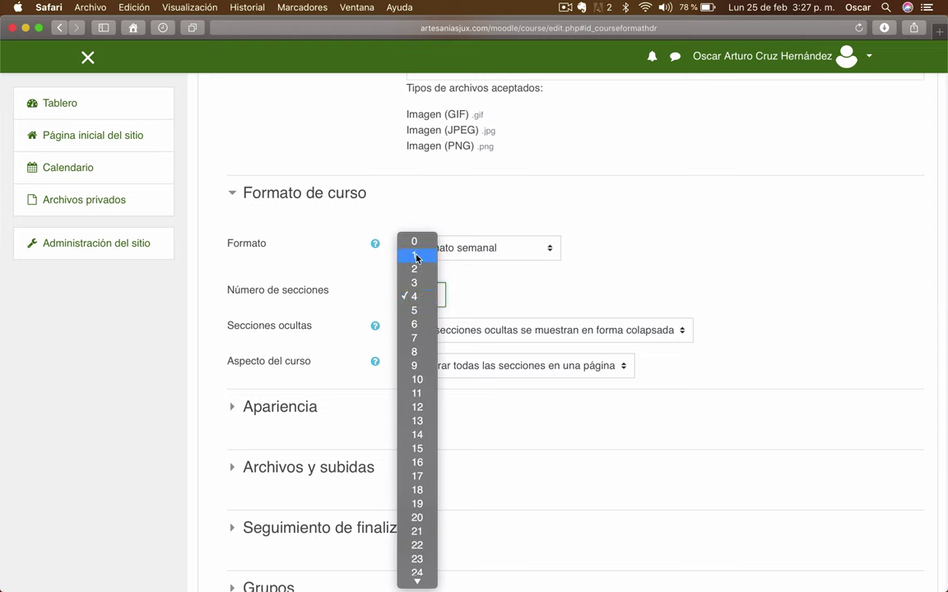
scroll(418, 263, "down", 5)
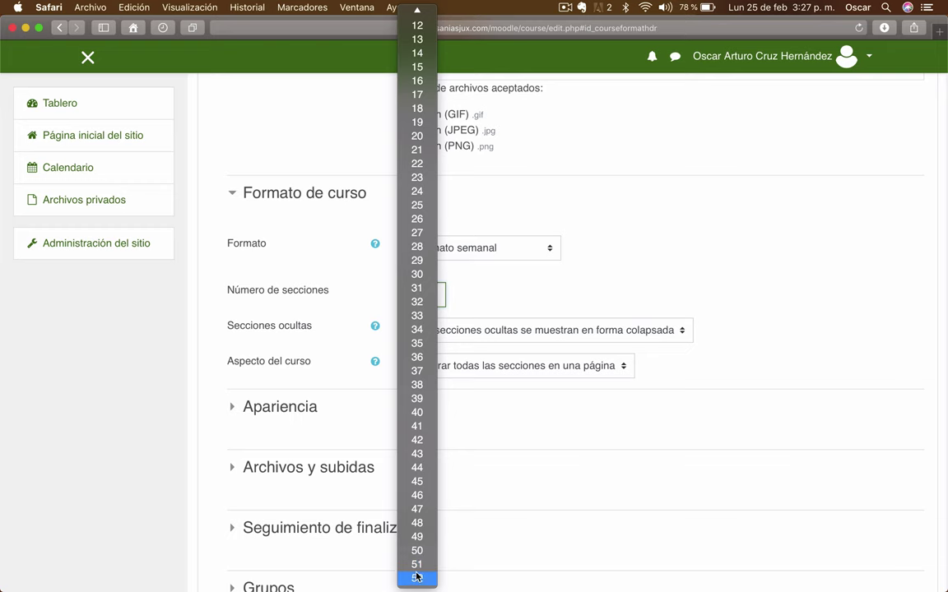
scroll(417, 572, "up", 4)
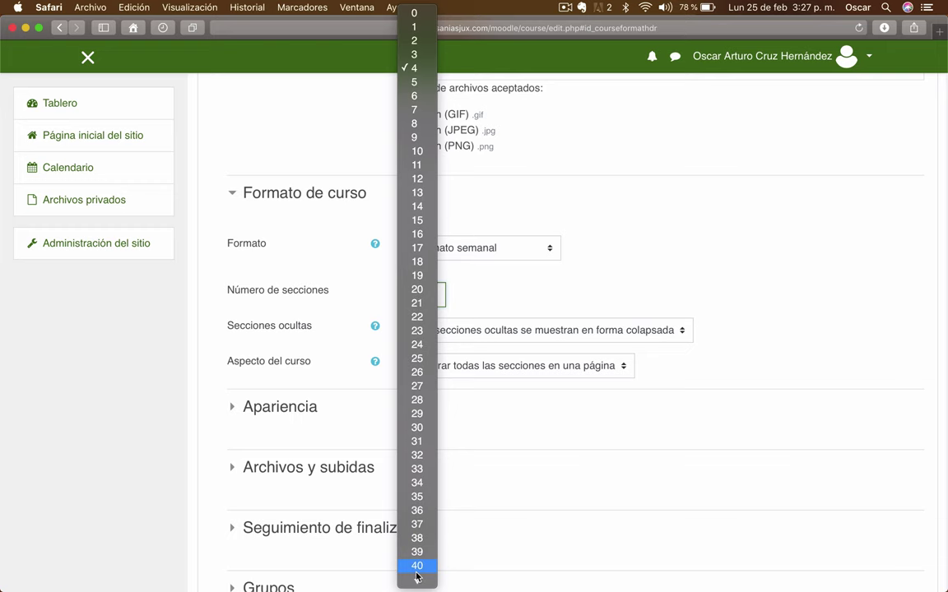
left_click(411, 358)
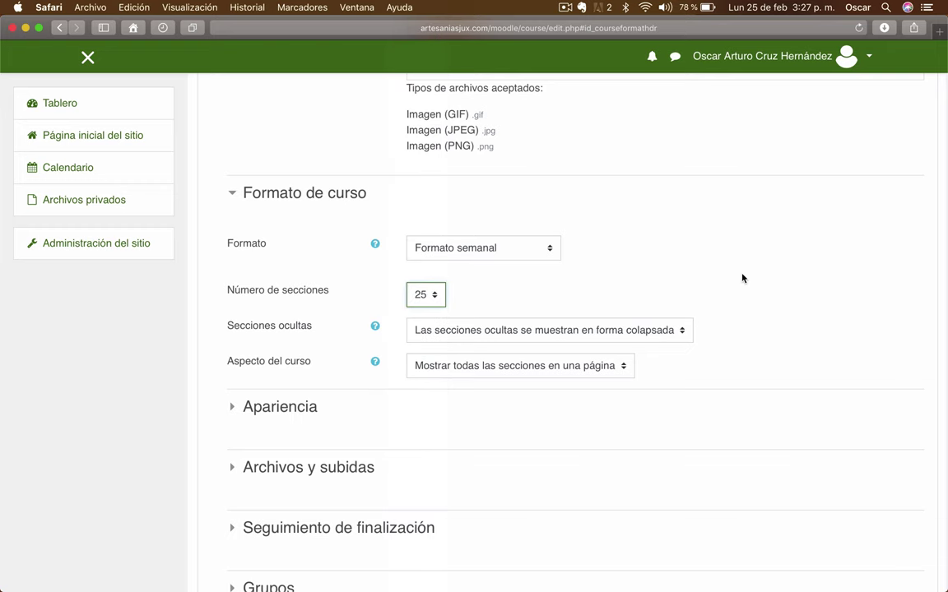
Step: Keep hidden sections shown in collapsed form and set the course layout to "Mostrar una sección por página"
scroll(715, 277, "down", 1)
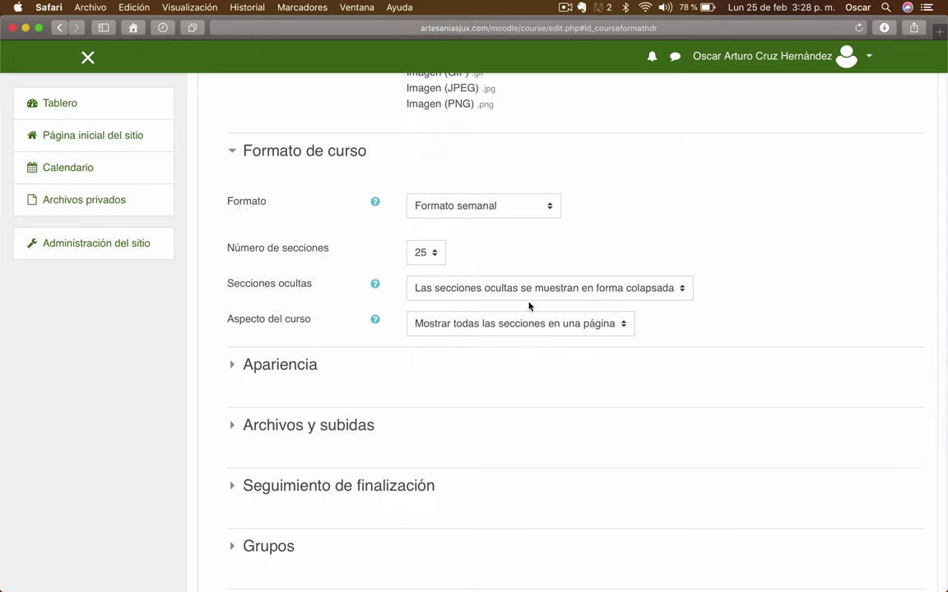
left_click(574, 292)
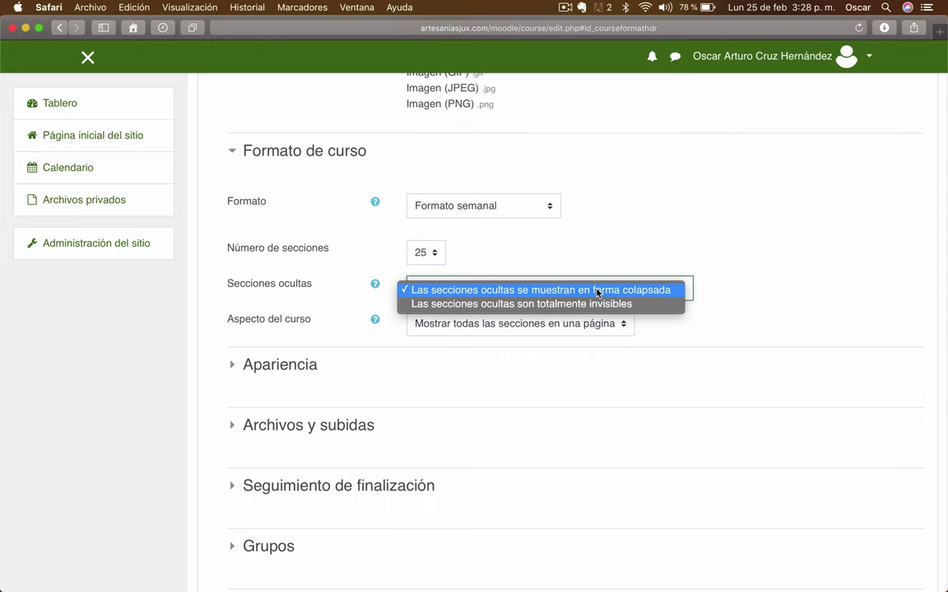
left_click(806, 302)
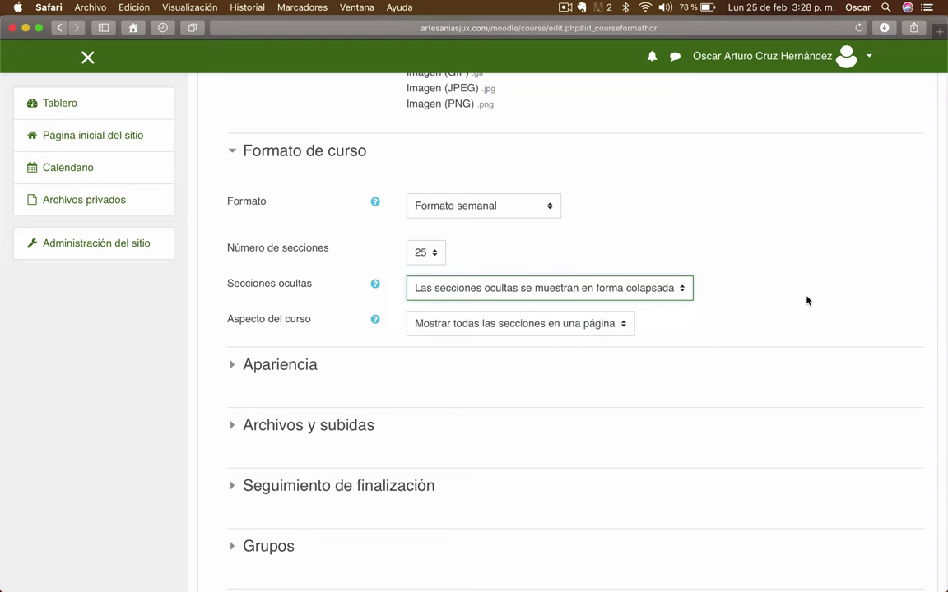
left_click(622, 321)
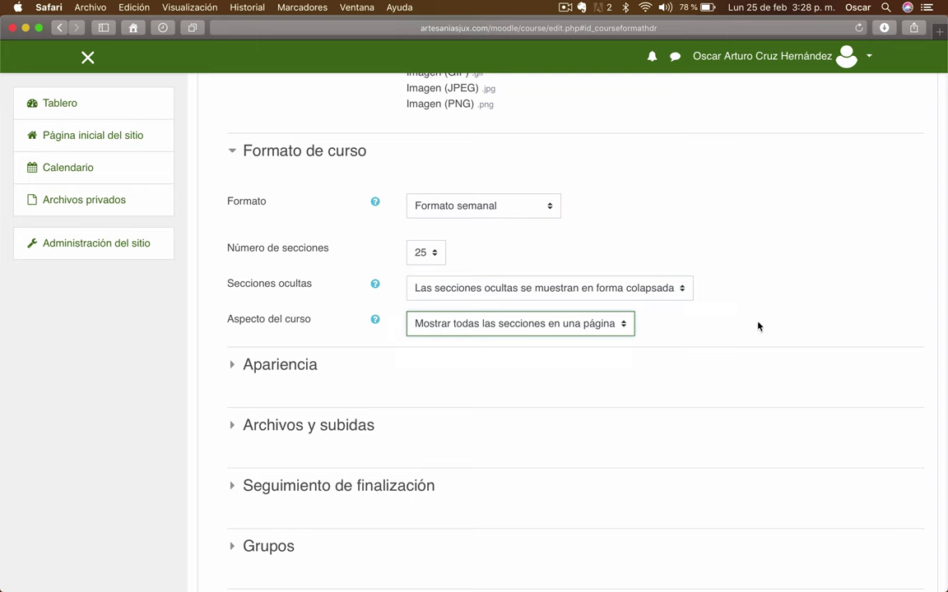
left_click(543, 327)
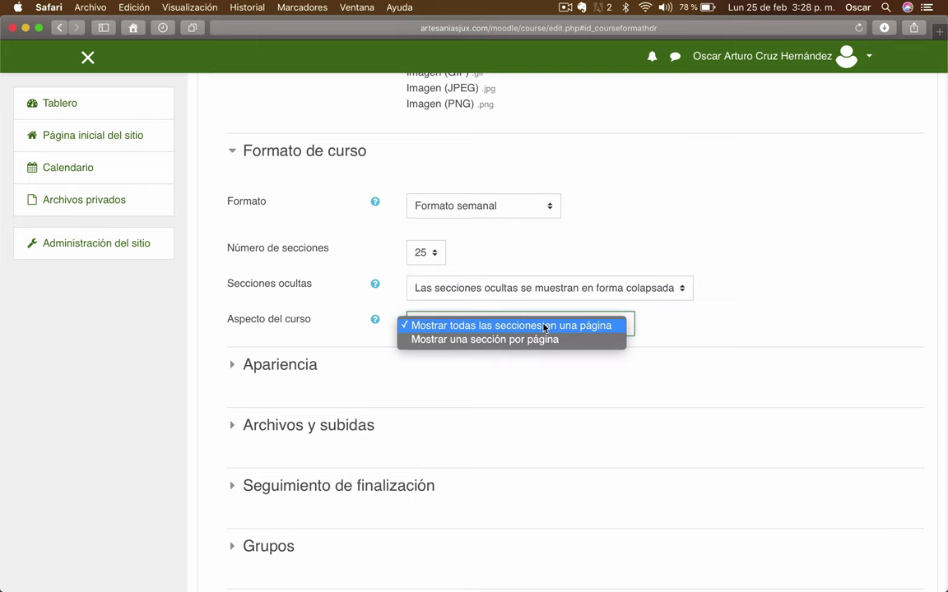
left_click(471, 343)
Step: Expand the Apariencia settings and force the course language to "Español - México (es_mx)"
scroll(613, 376, "down", 3)
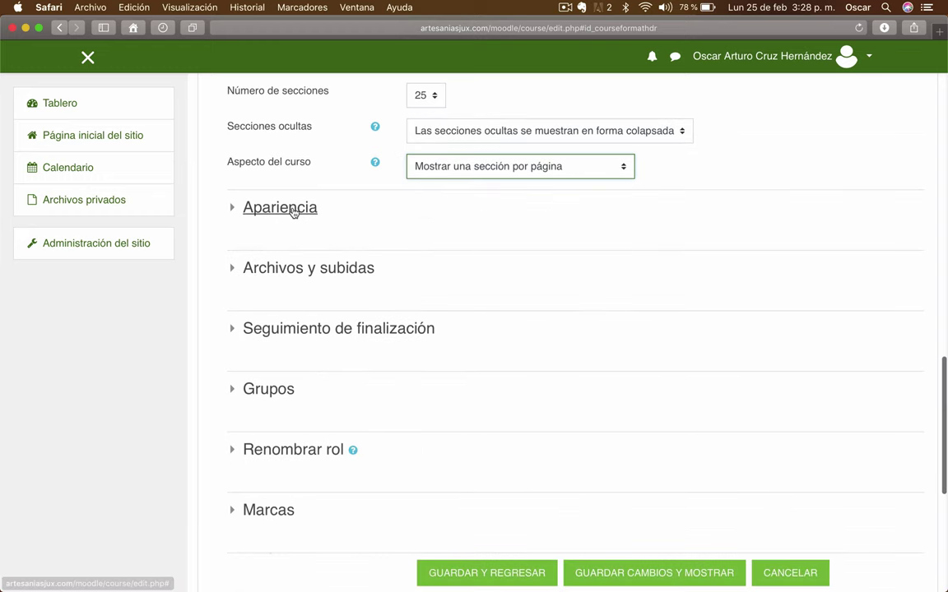
left_click(290, 208)
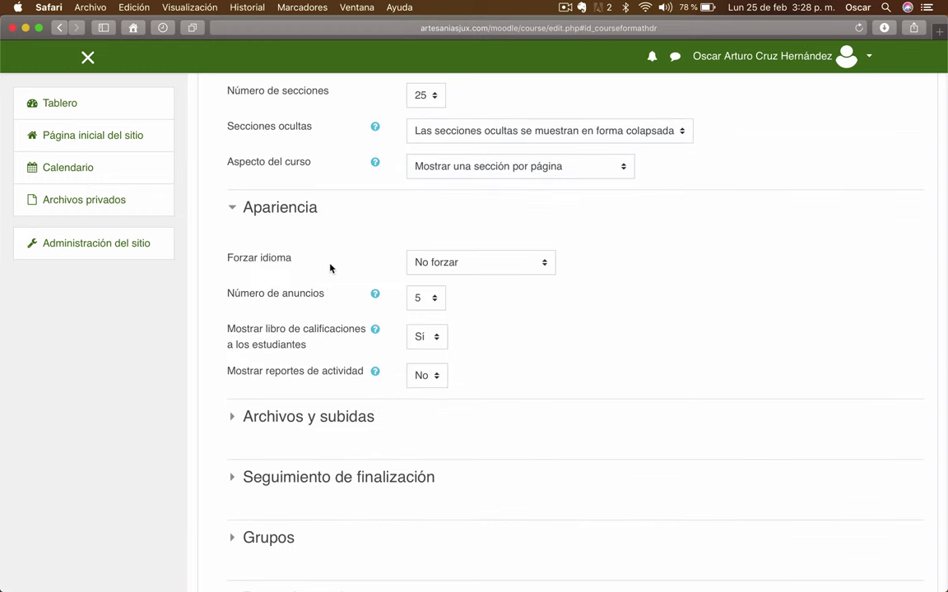
left_click(557, 271)
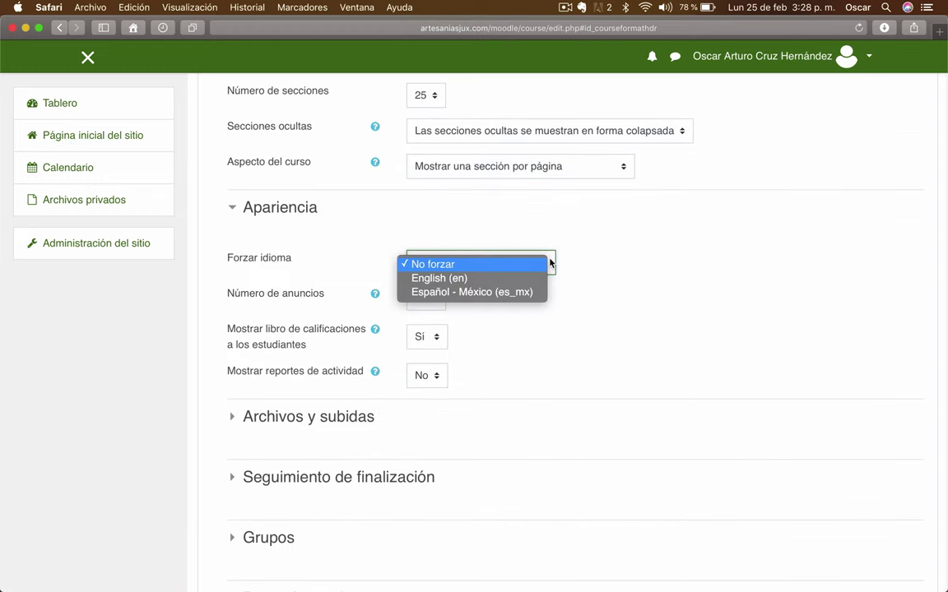
left_click(442, 293)
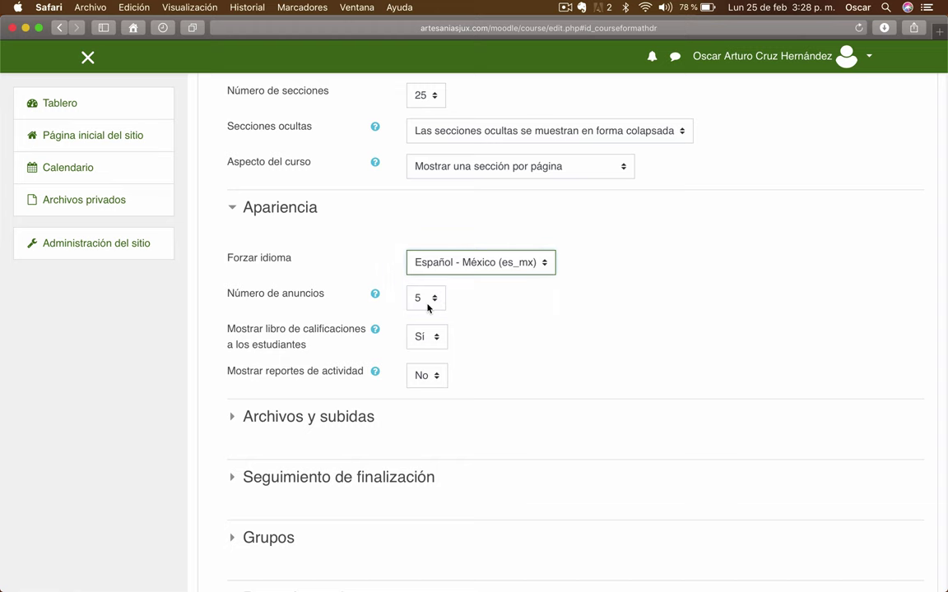
scroll(284, 347, "down", 3)
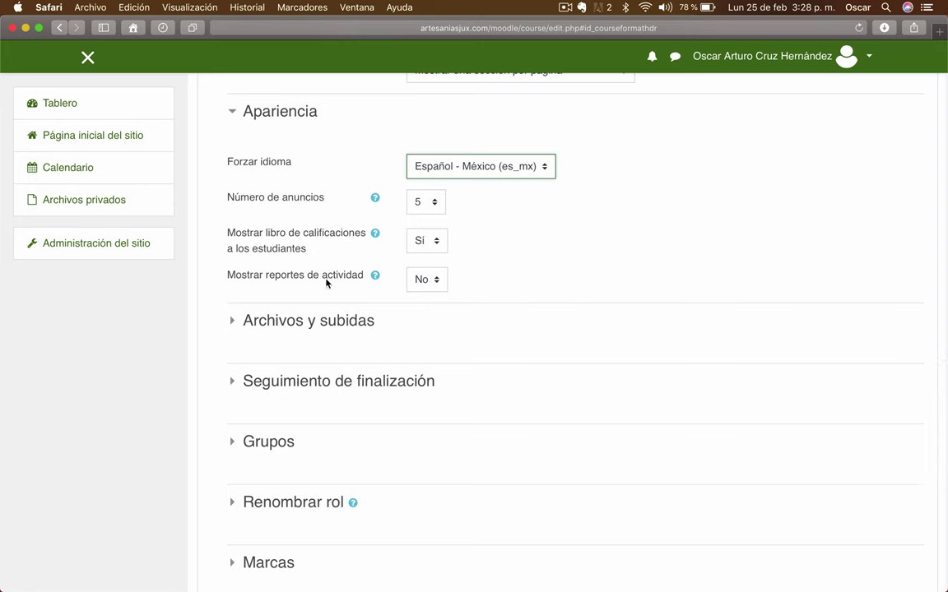
Step: Set "Mostrar reportes de actividad" to "Sí" and expand the "Archivos y subidas" settings
left_click(422, 279)
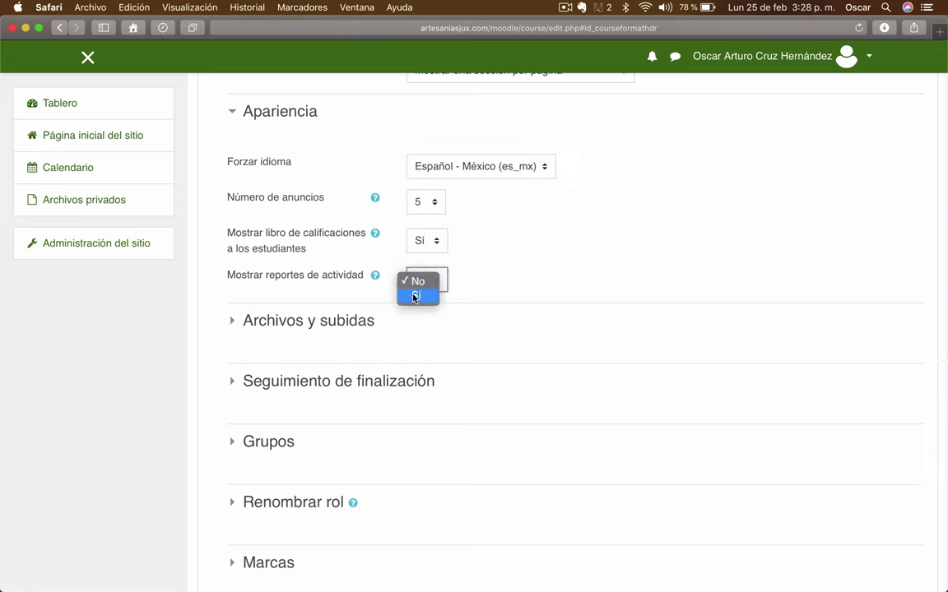
left_click(416, 298)
scroll(642, 294, "down", 2)
left_click(360, 251)
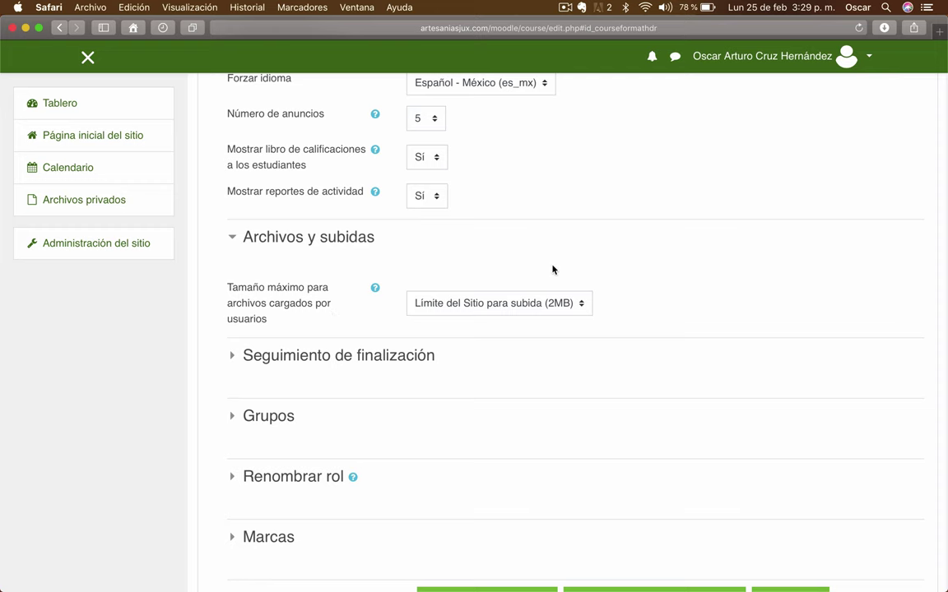
Step: Save the new course with its current settings and display it
scroll(553, 269, "down", 5)
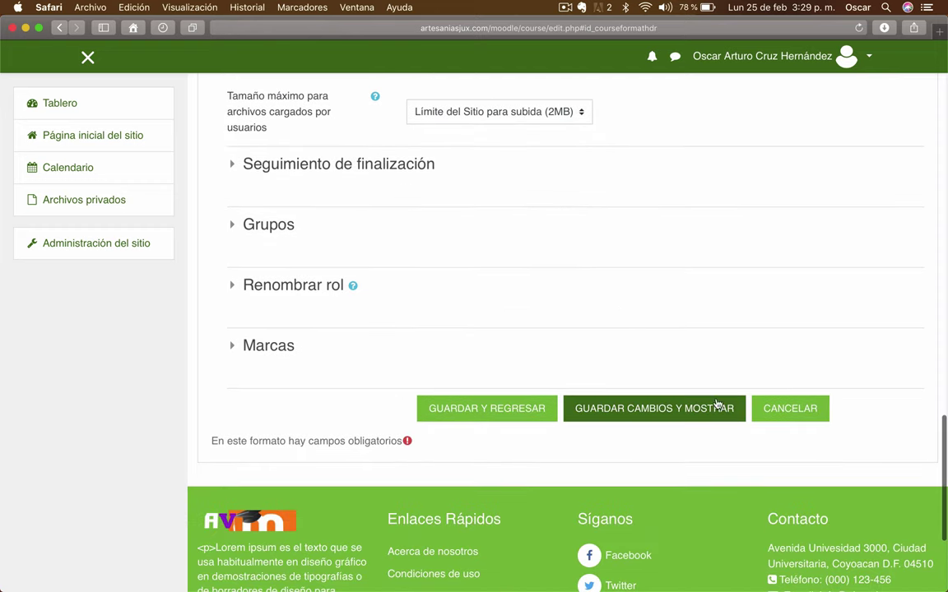
left_click(667, 420)
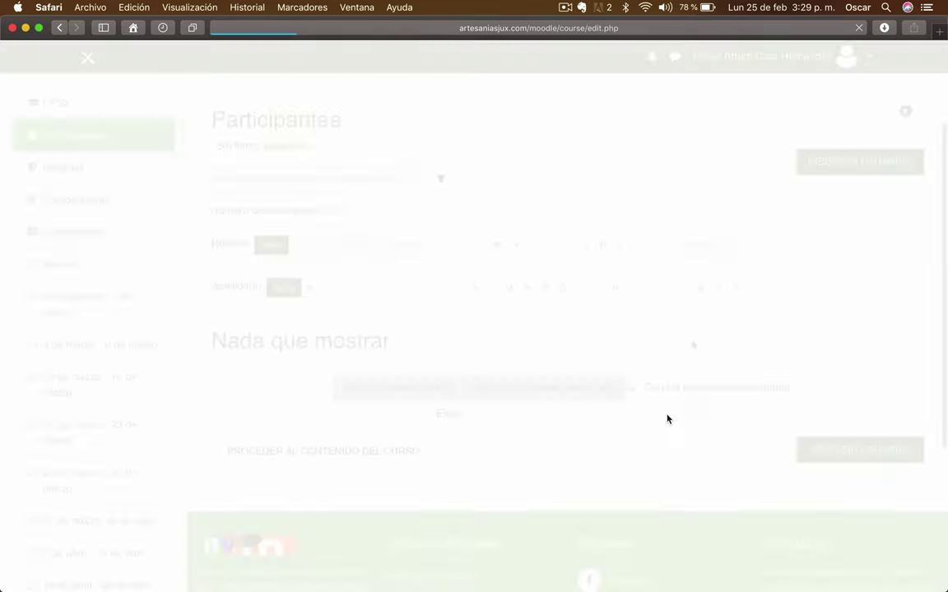
scroll(609, 321, "down", 2)
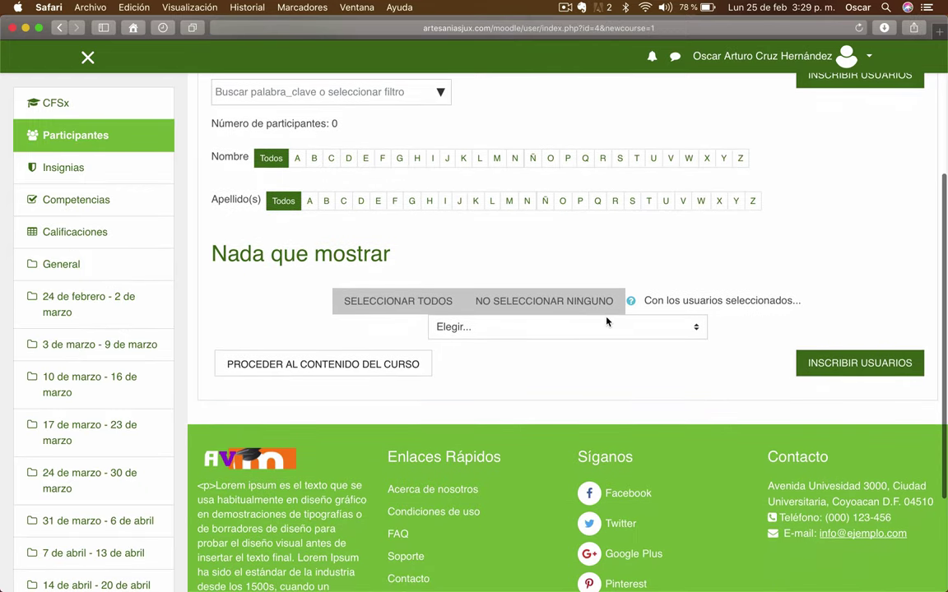
Step: Go to the "Humanidades y Ciencias Sociales" category and open "Curso Formato Semanal" from its course list
scroll(609, 321, "up", 5)
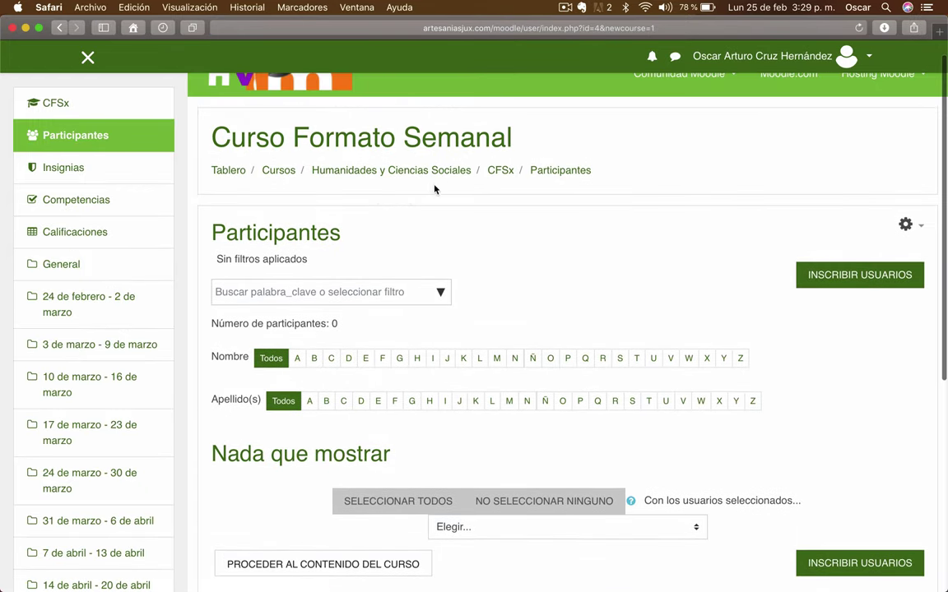
left_click(417, 175)
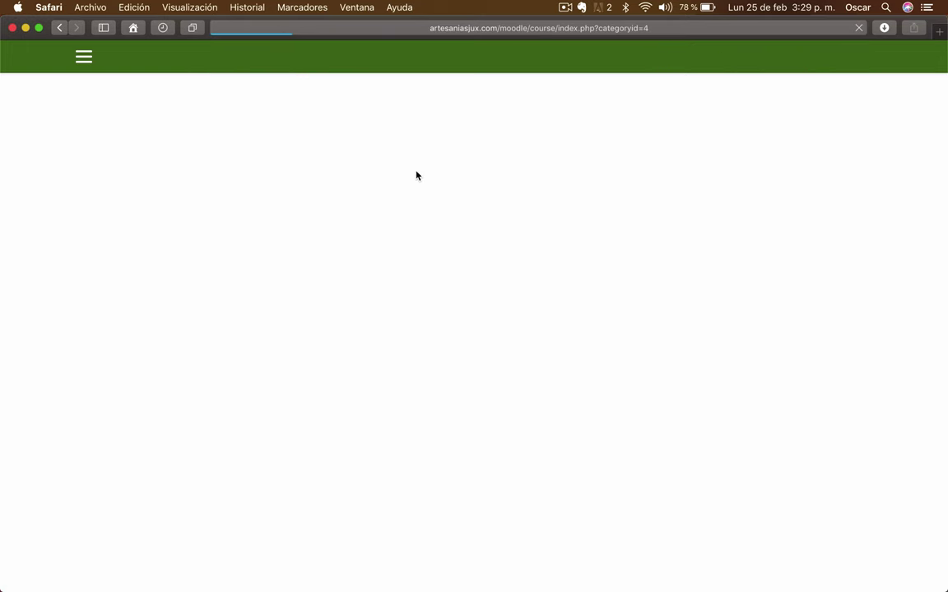
scroll(318, 260, "down", 2)
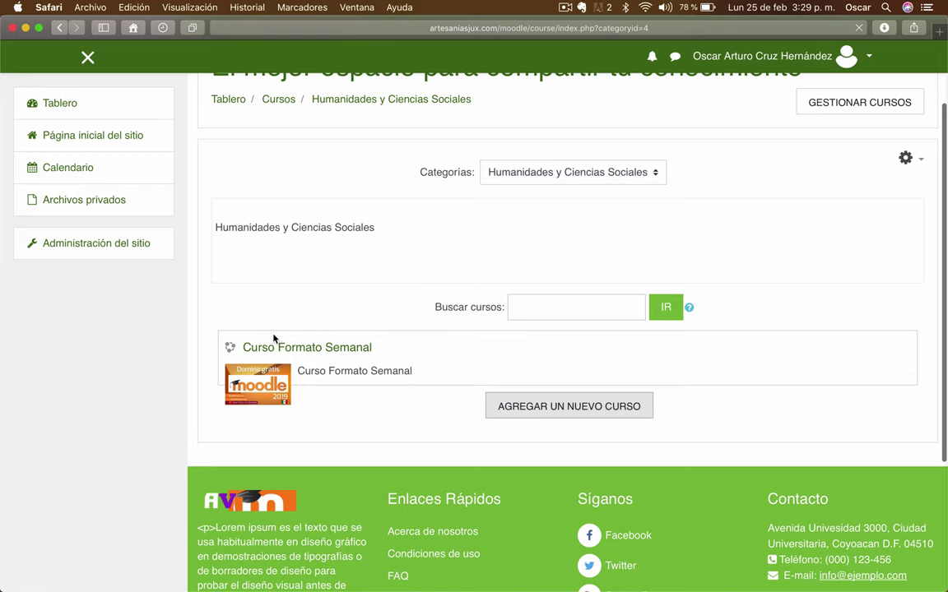
left_click(341, 357)
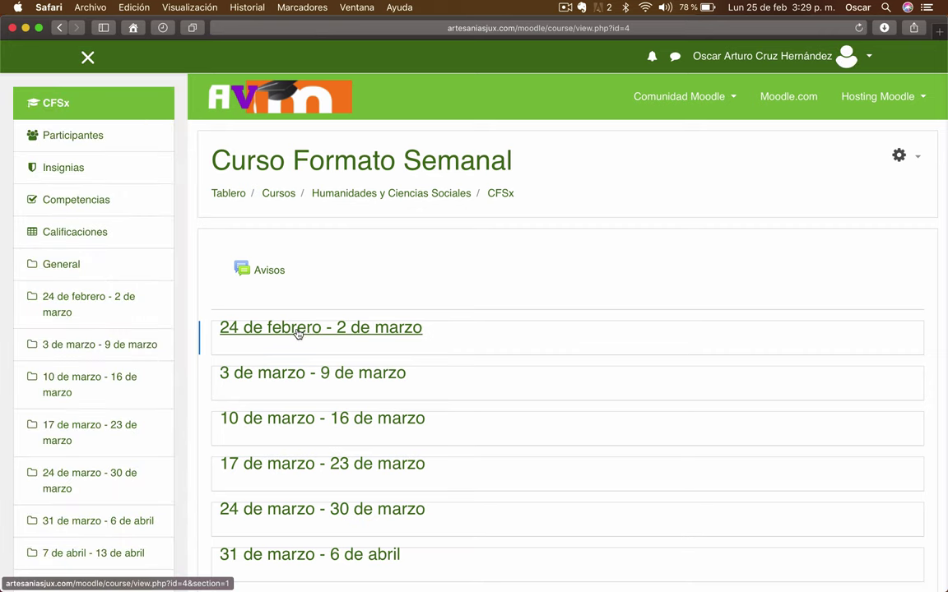
Step: Examine the course's weekly sections and their date ranges from the first week to the last
scroll(589, 367, "down", 5)
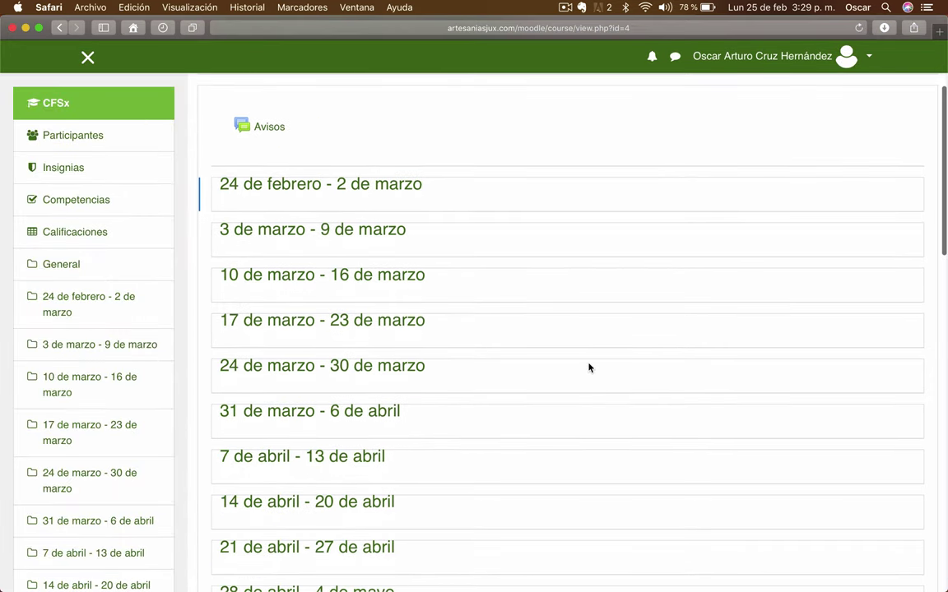
scroll(589, 367, "down", 10)
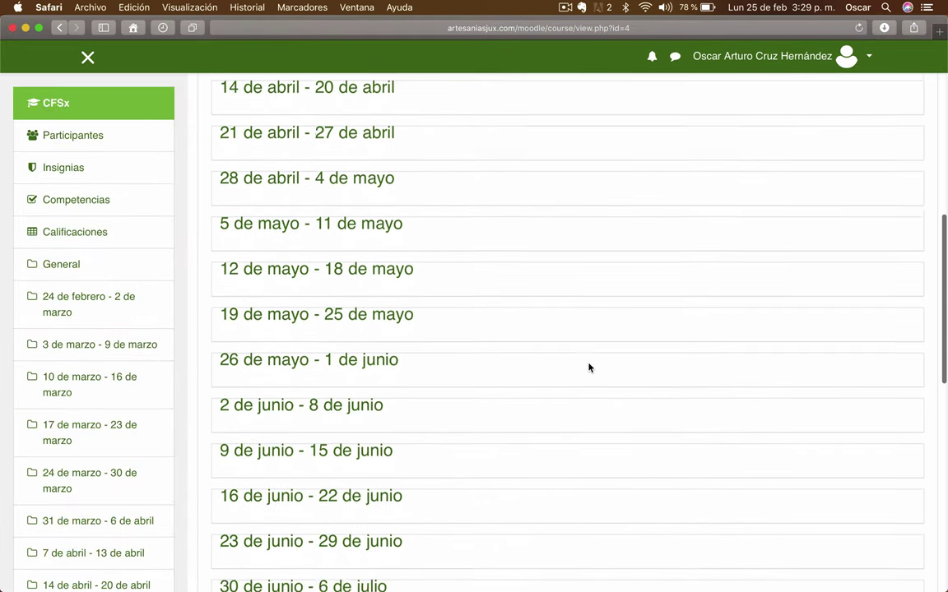
scroll(589, 367, "down", 5)
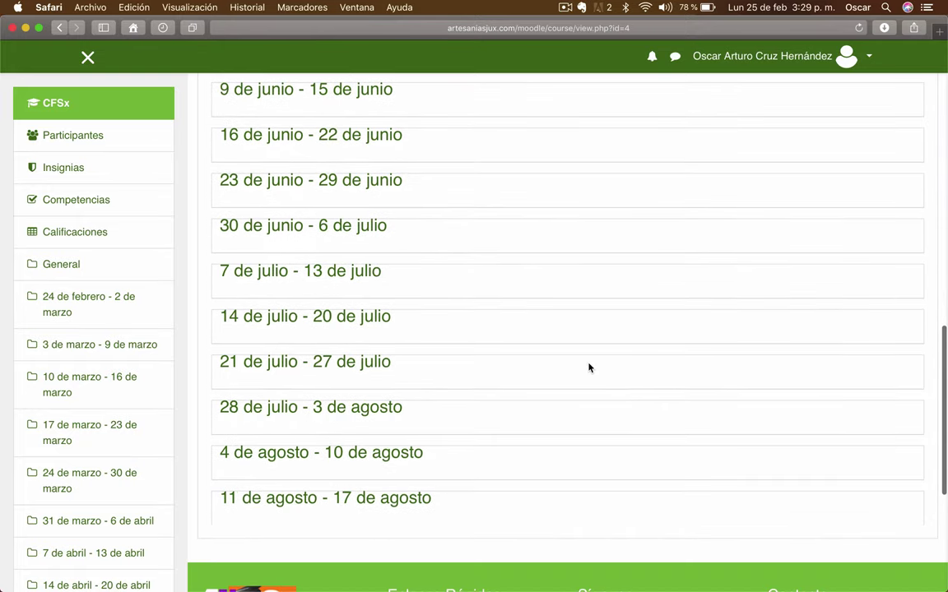
scroll(589, 367, "up", 2)
scroll(589, 367, "up", 14)
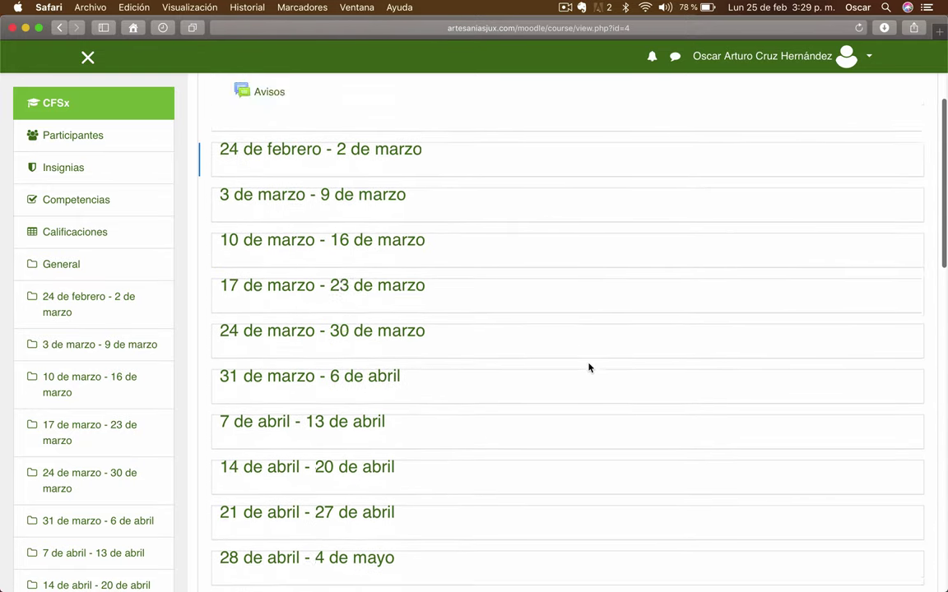
scroll(592, 307, "down", 20)
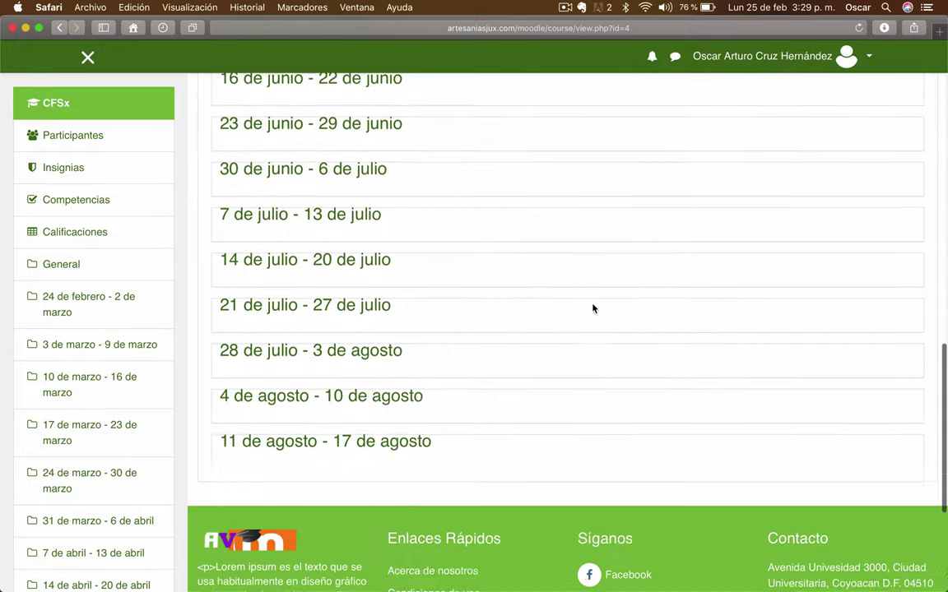
scroll(474, 370, "up", 12)
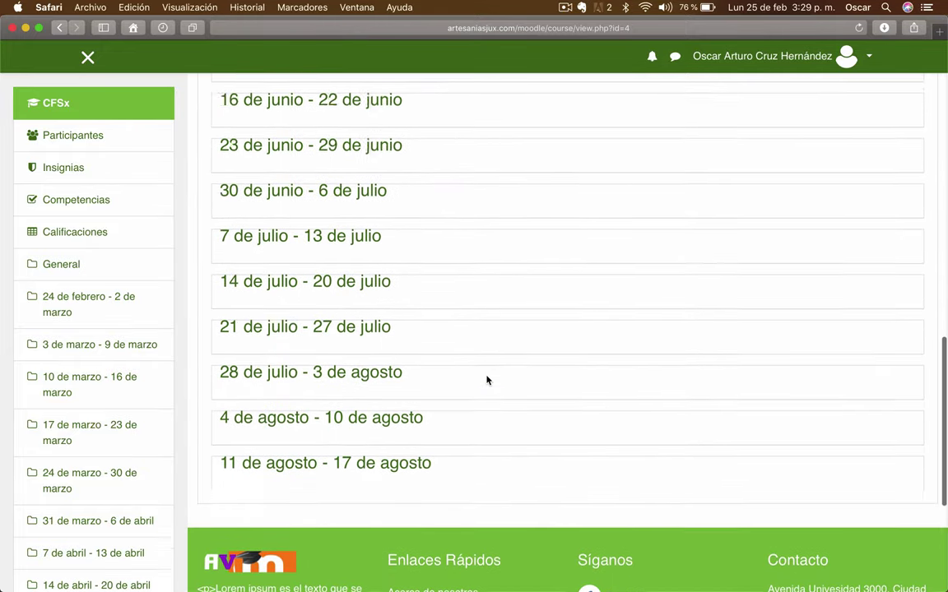
scroll(486, 381, "up", 3)
scroll(487, 381, "down", 10)
scroll(486, 381, "up", 17)
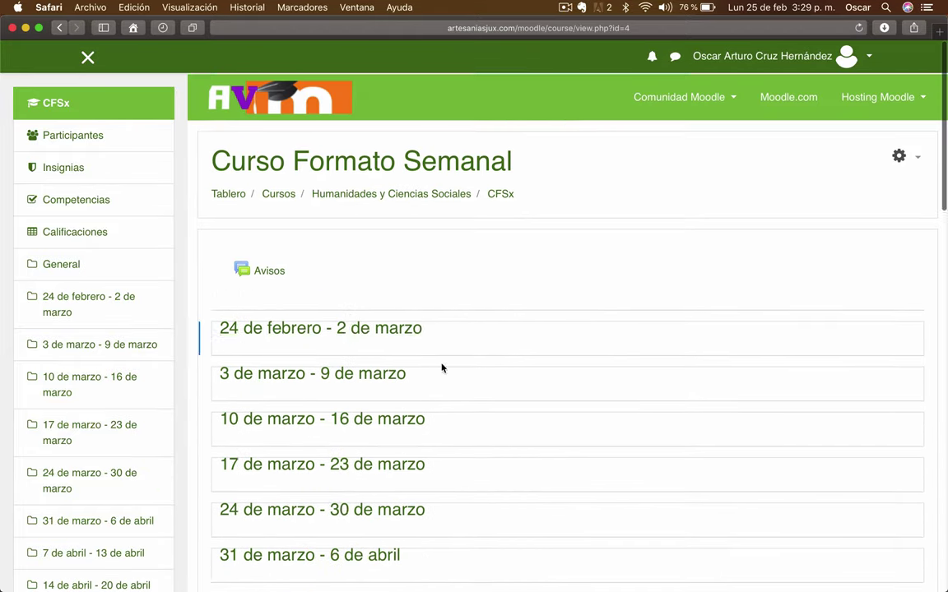
scroll(346, 407, "down", 3)
scroll(348, 408, "up", 3)
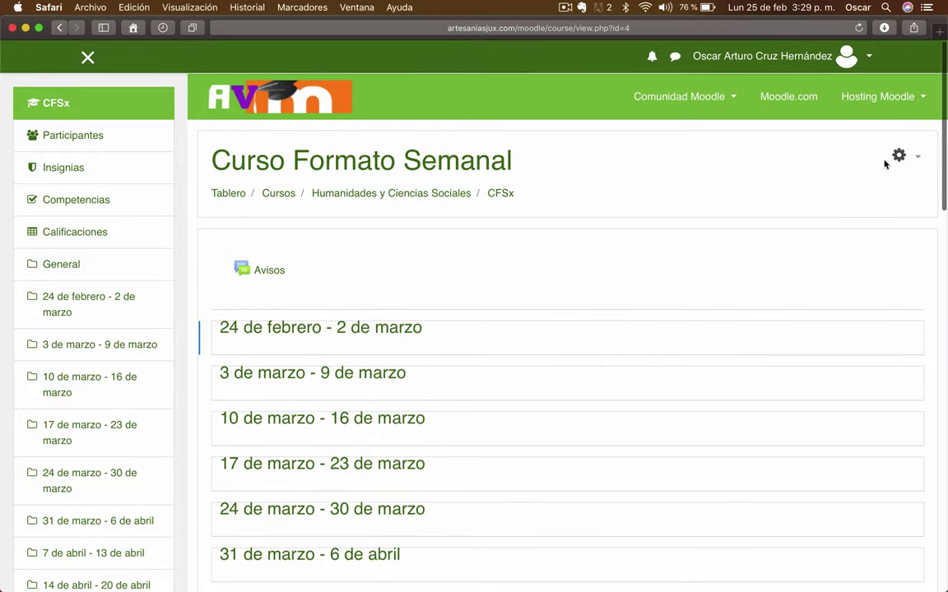
Step: Turn on editing mode for "Curso Formato Semanal"
left_click(916, 160)
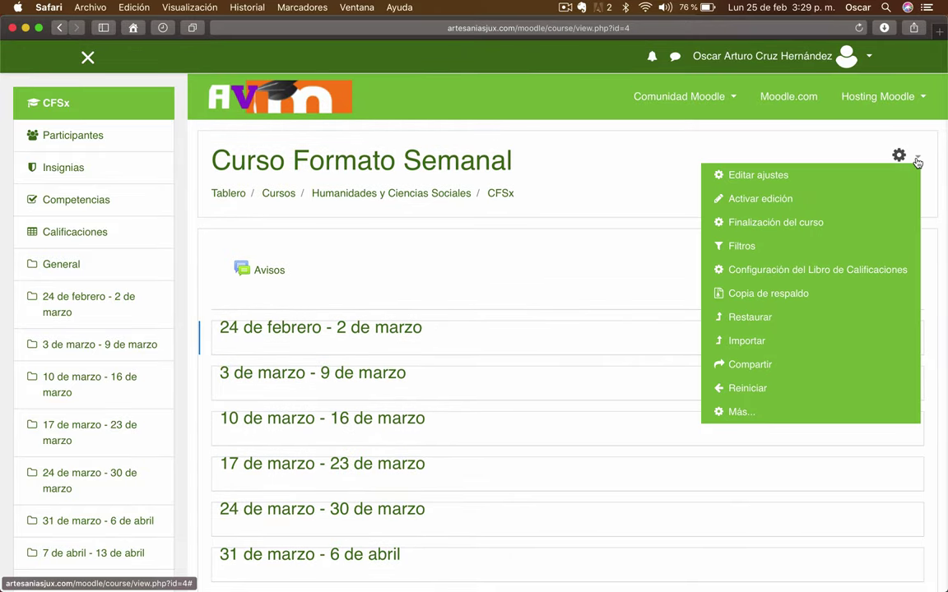
left_click(756, 199)
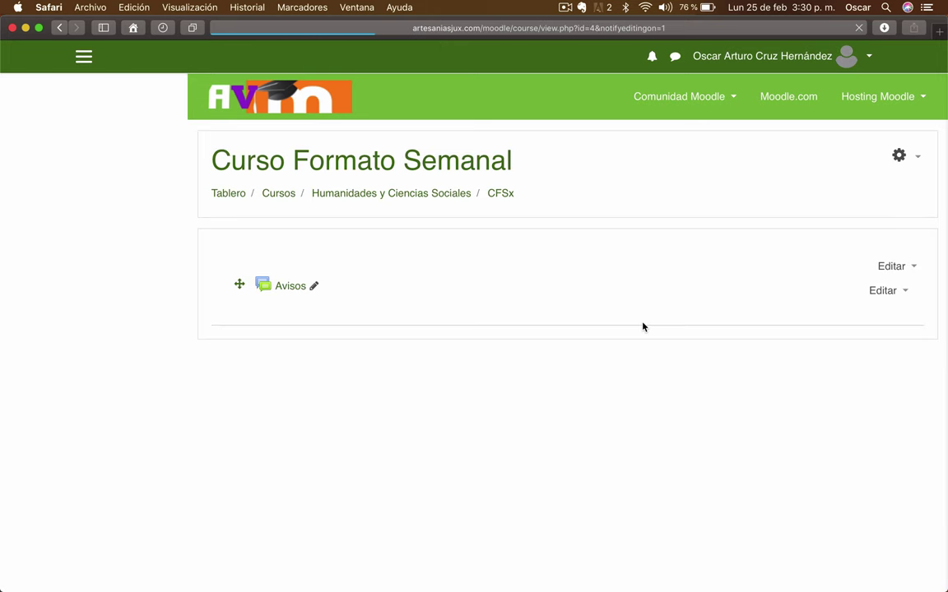
Step: Look through the activities and resources that can be added to the 24 de febrero - 2 de marzo week, adding none
scroll(642, 326, "down", 3)
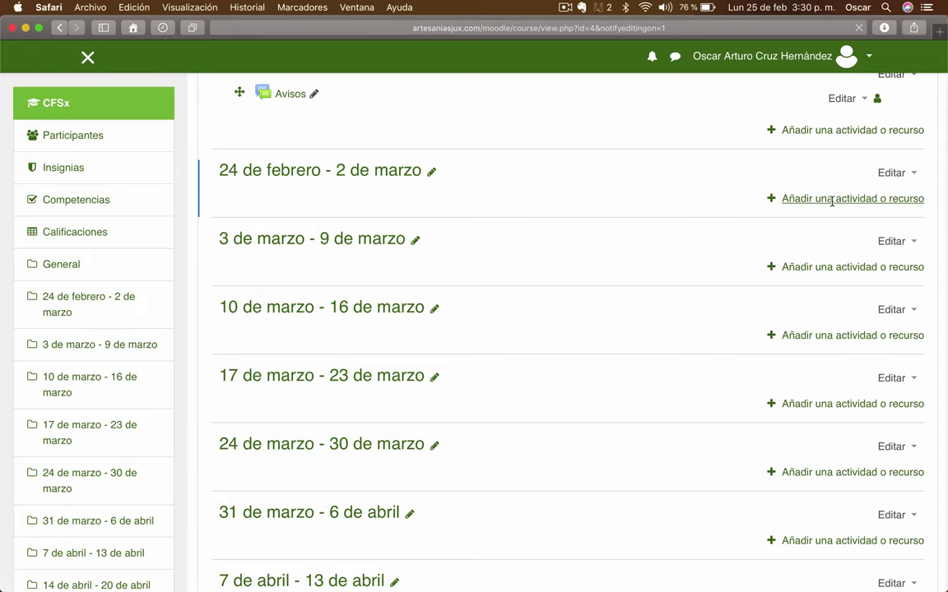
left_click(811, 199)
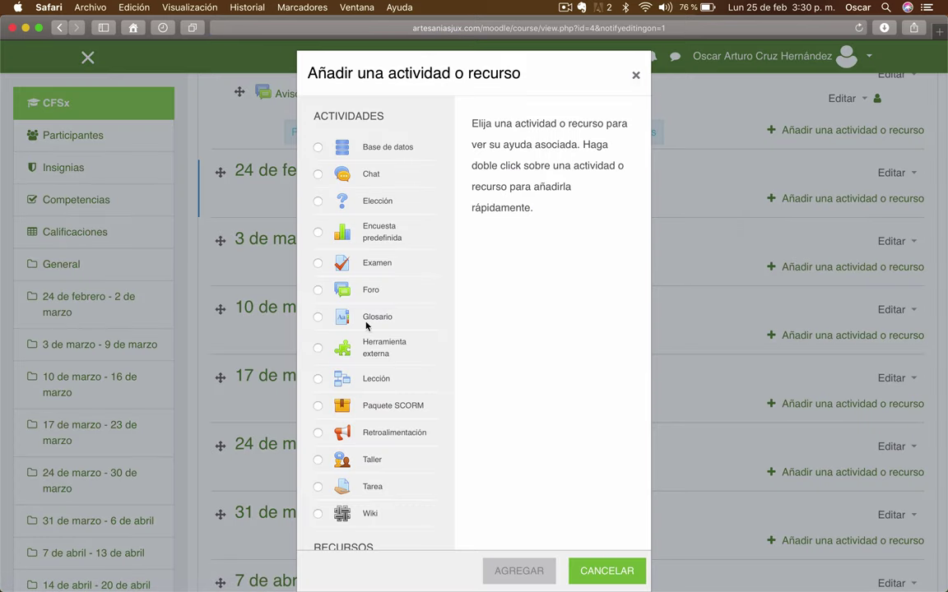
scroll(397, 461, "down", 5)
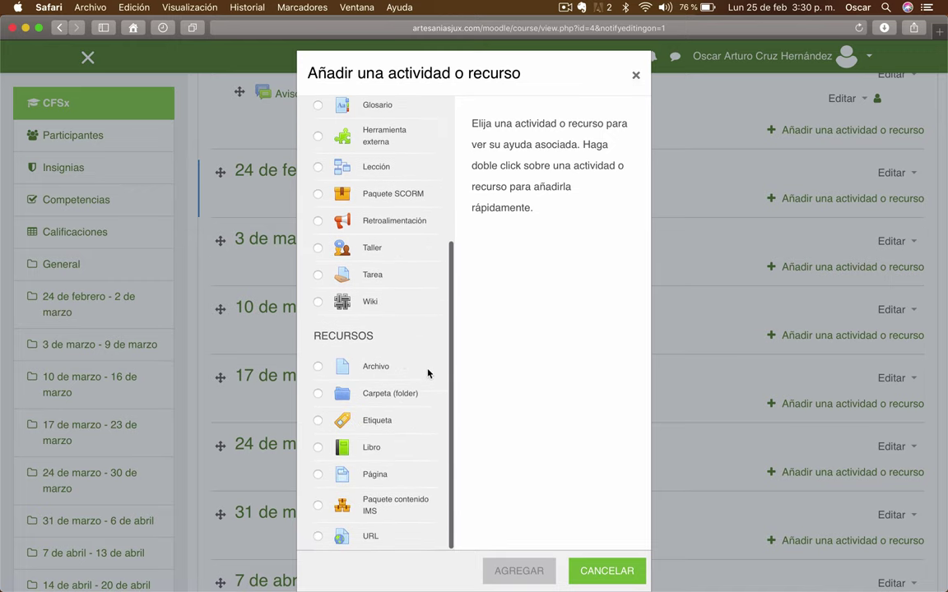
left_click(603, 570)
Step: Review the weekly sections and their editing options across the whole course page
scroll(593, 372, "down", 5)
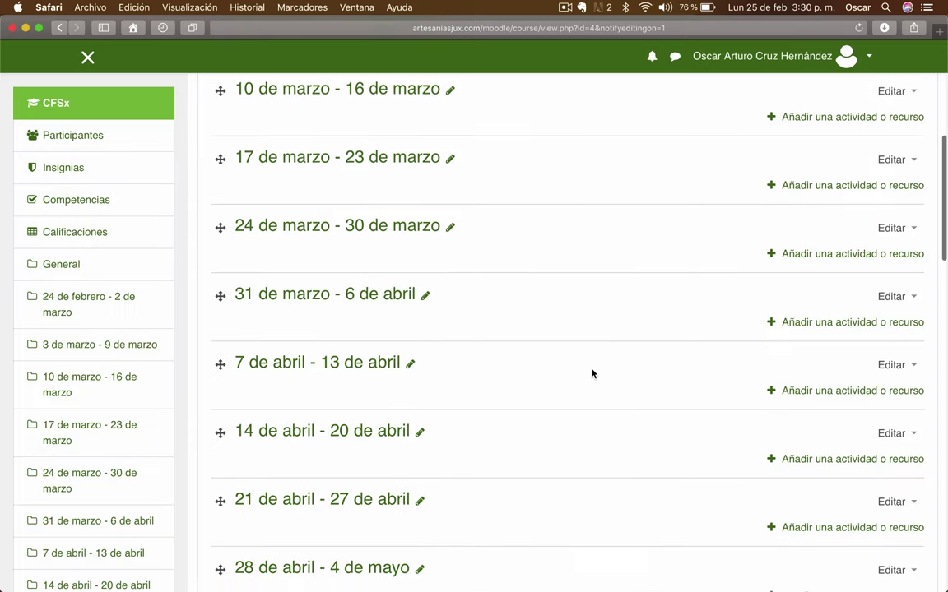
scroll(591, 373, "down", 15)
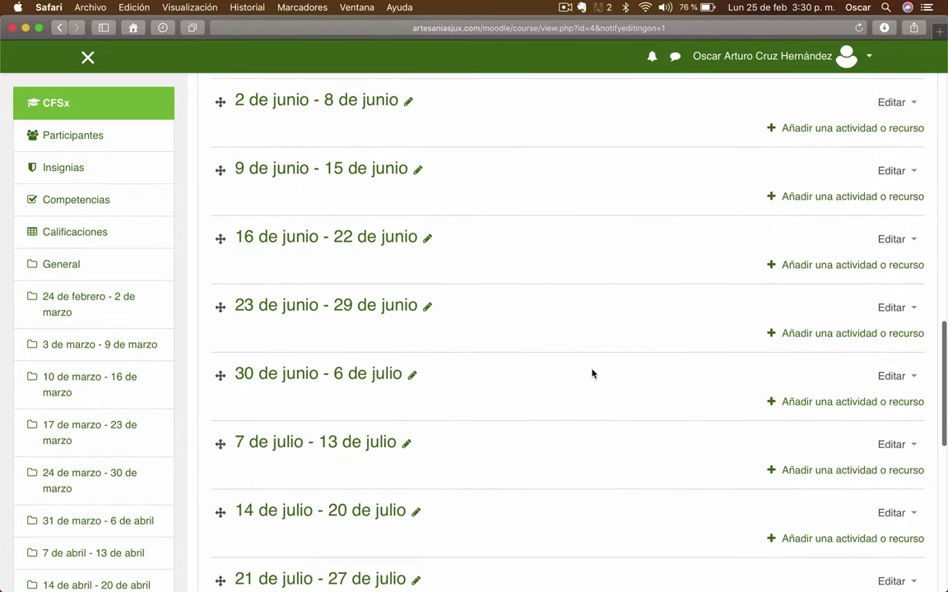
scroll(591, 374, "down", 6)
scroll(591, 373, "up", 15)
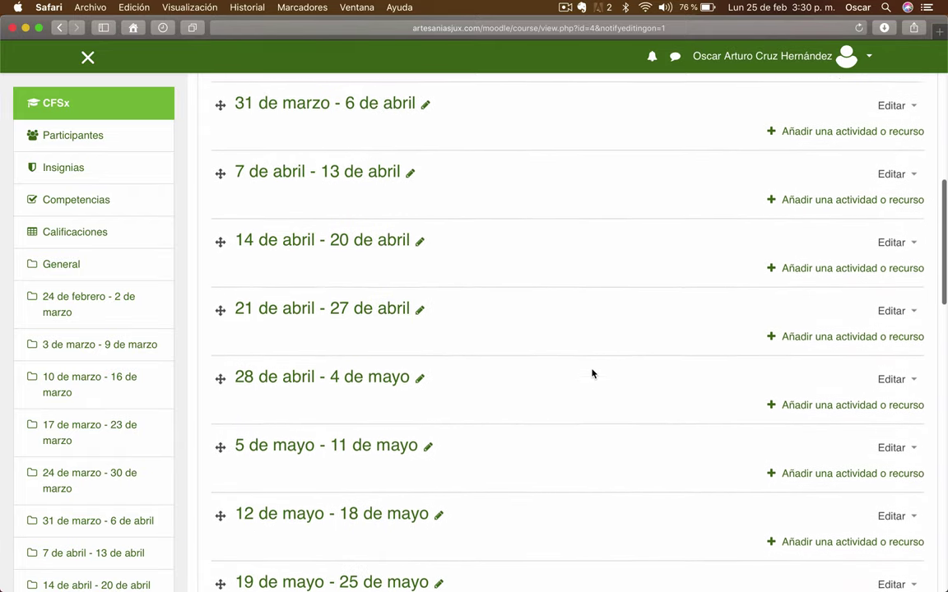
scroll(592, 373, "up", 10)
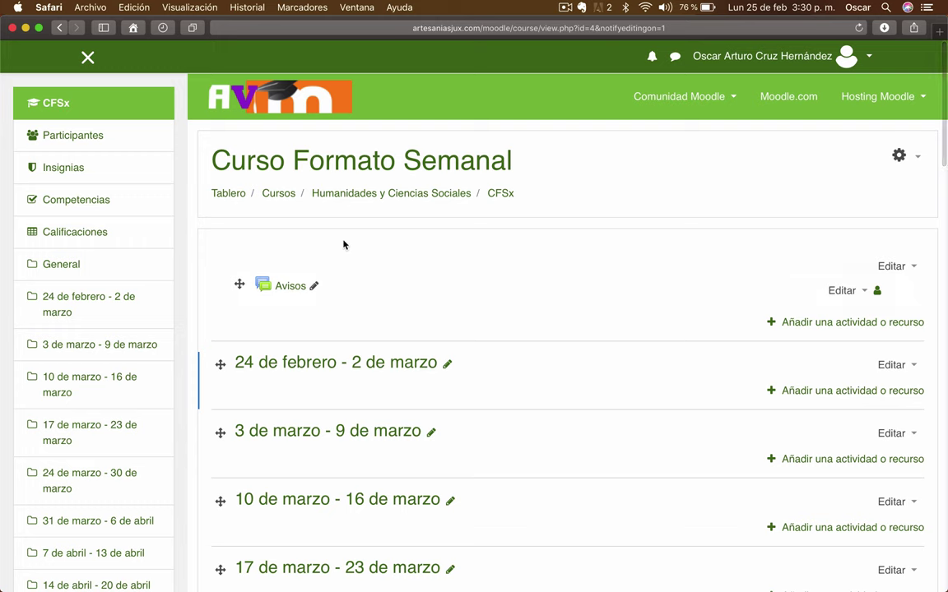